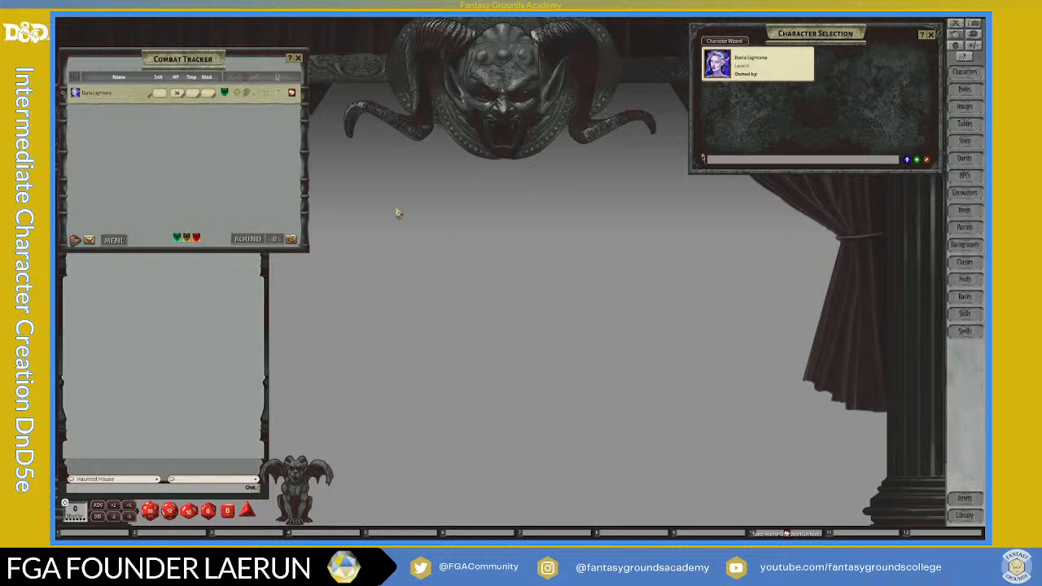
- Open the existing level 4 character's sheet, examine its main attributes and weapon actions, and close it
mouse_move(201, 55)
mouse_down()
mouse_move(220, 56)
mouse_move(202, 53)
mouse_move(200, 64)
mouse_up()
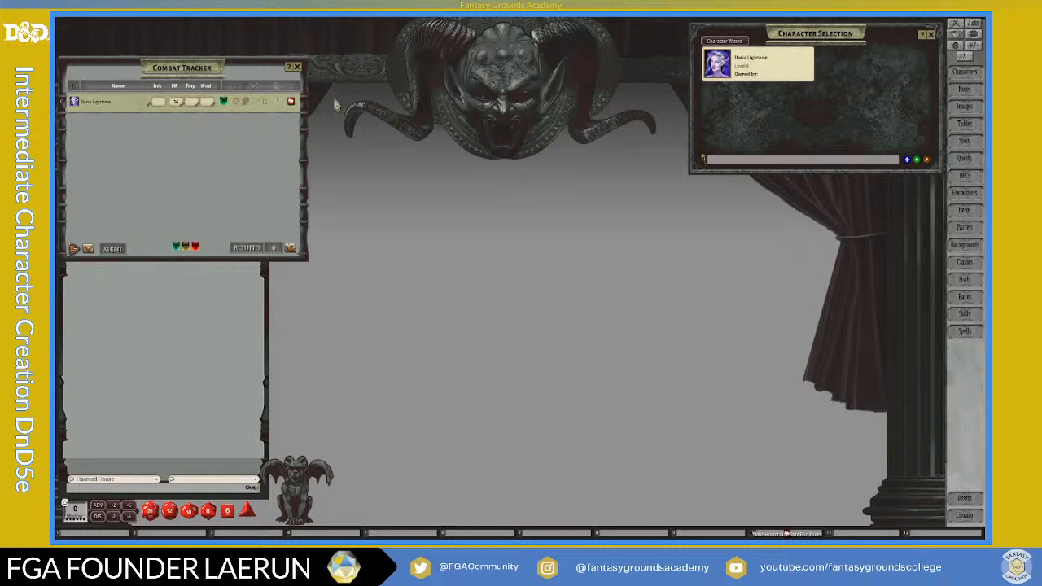
click(716, 65)
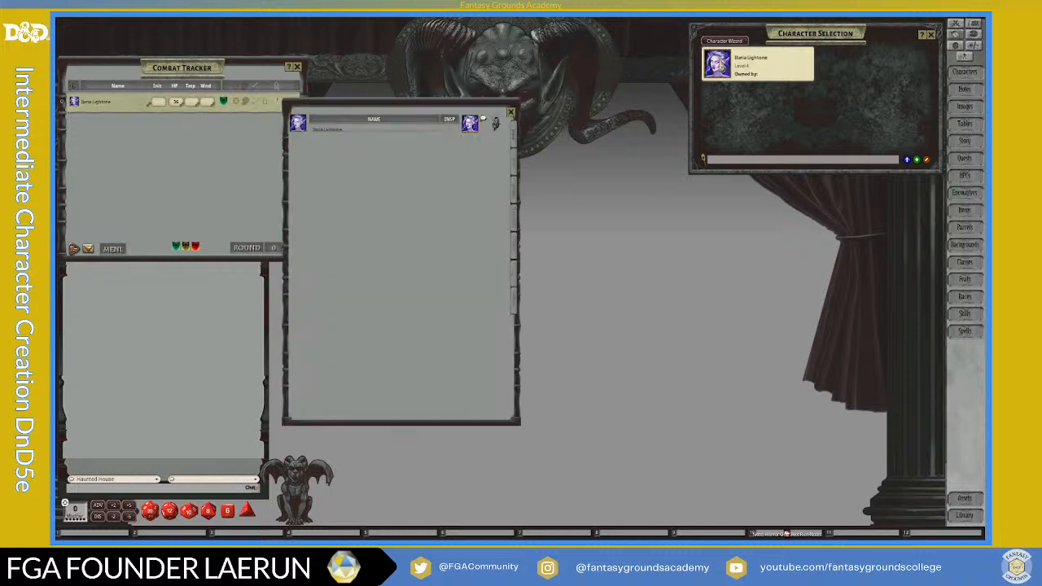
drag(399, 108, 427, 70)
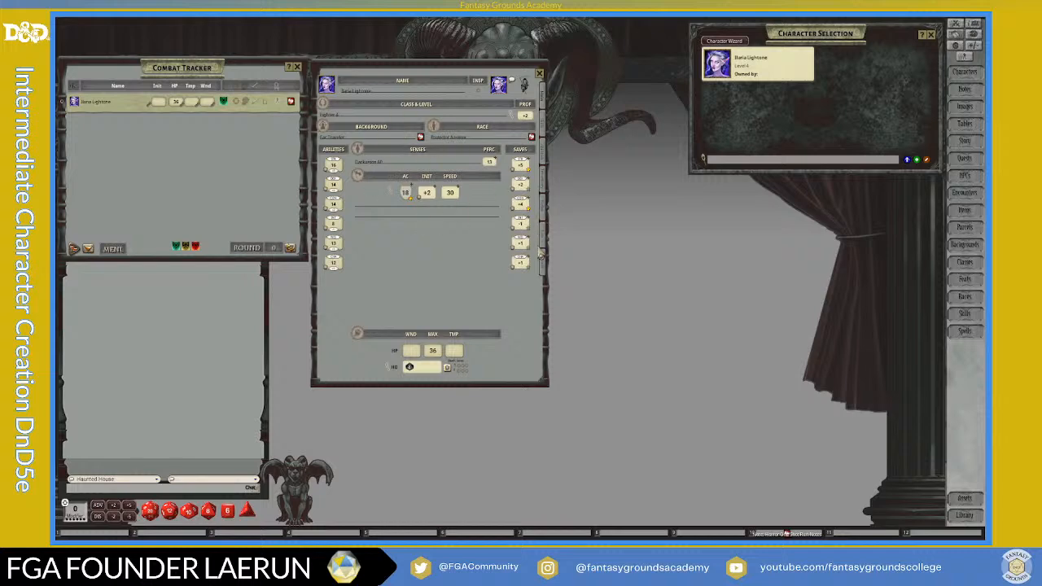
click(542, 271)
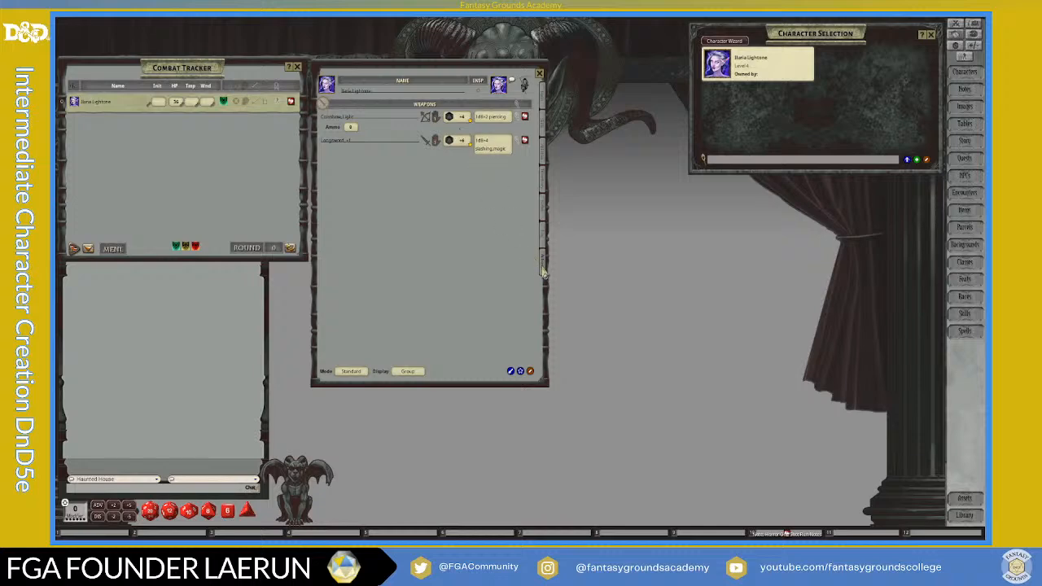
click(539, 73)
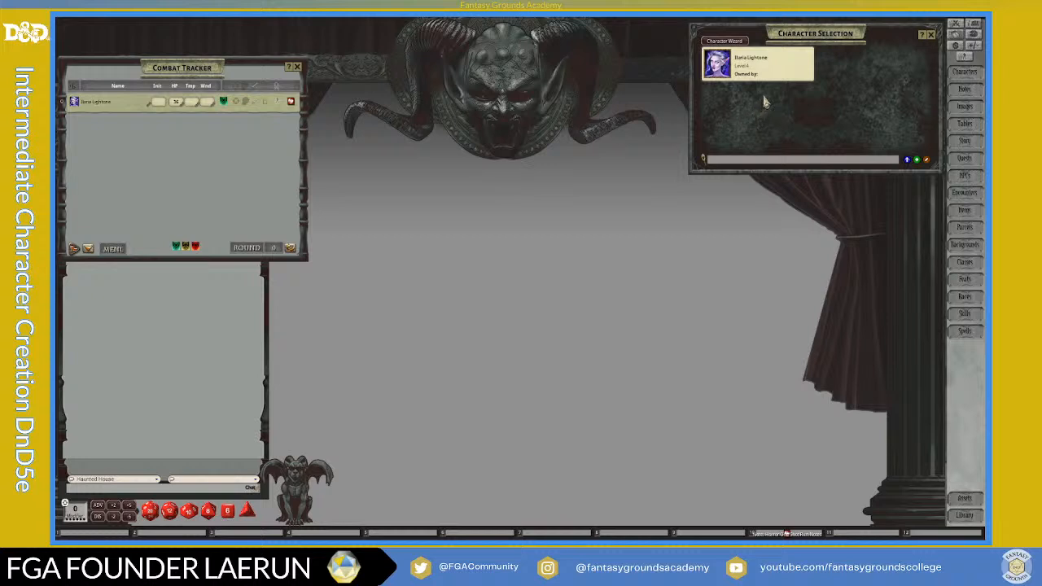
mouse_move(817, 31)
mouse_down()
mouse_move(805, 33)
mouse_move(822, 28)
mouse_up()
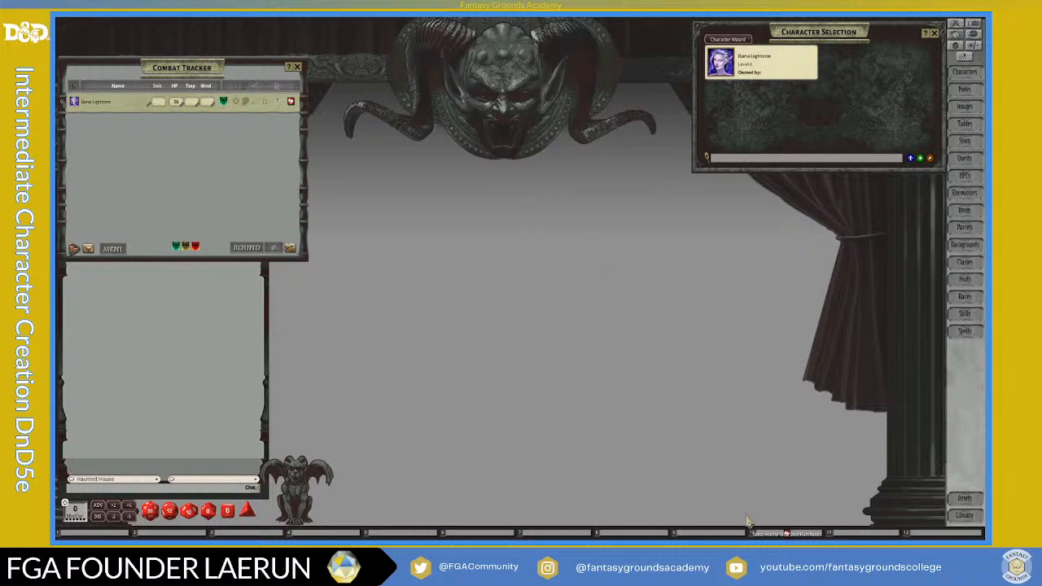
- Open the library and look through the loaded modules, from the effects coding modules to the supplements
click(964, 521)
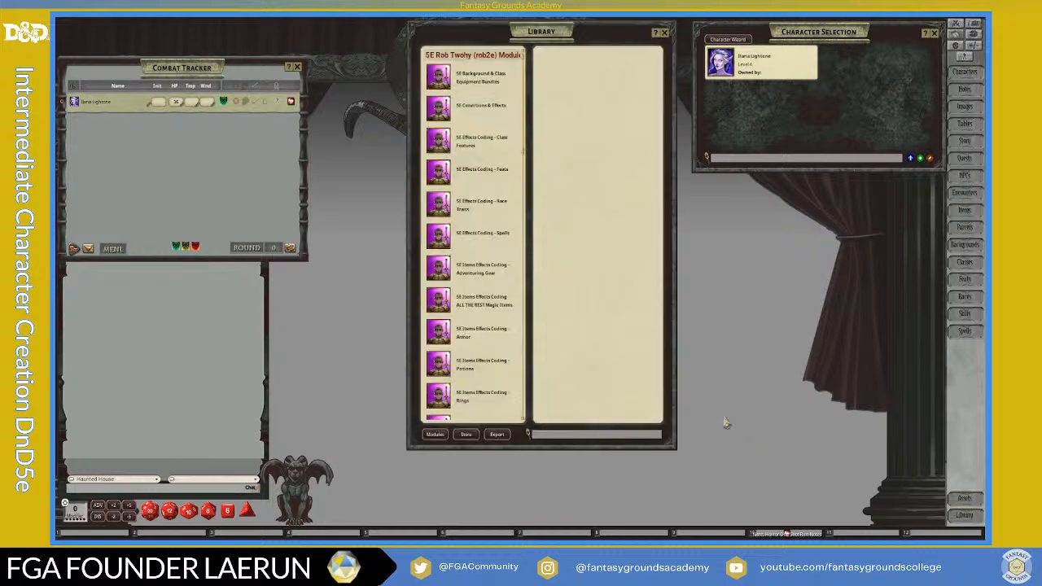
scroll(488, 138, down, 6)
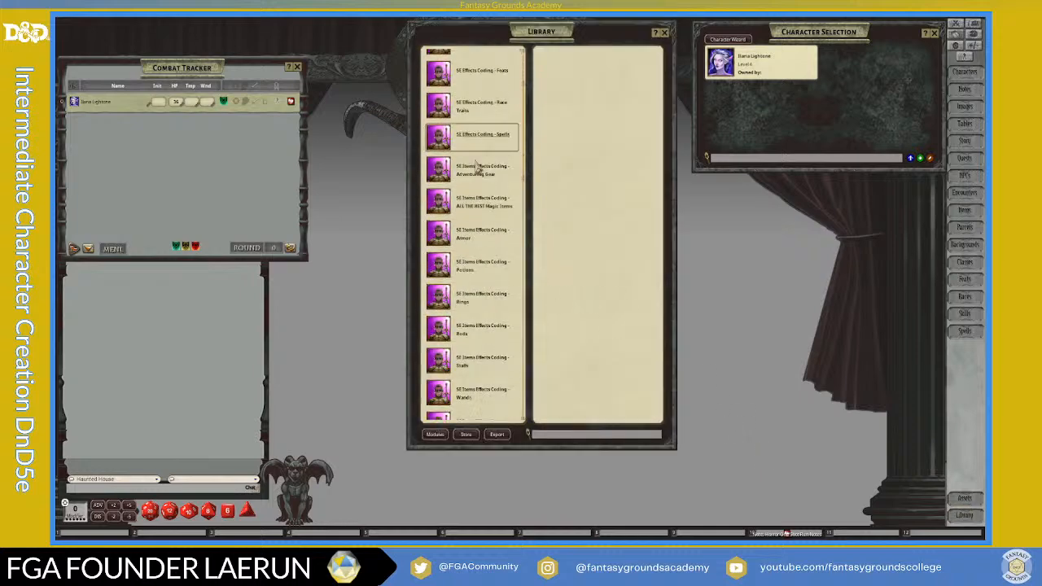
scroll(482, 163, down, 2)
scroll(487, 245, down, 5)
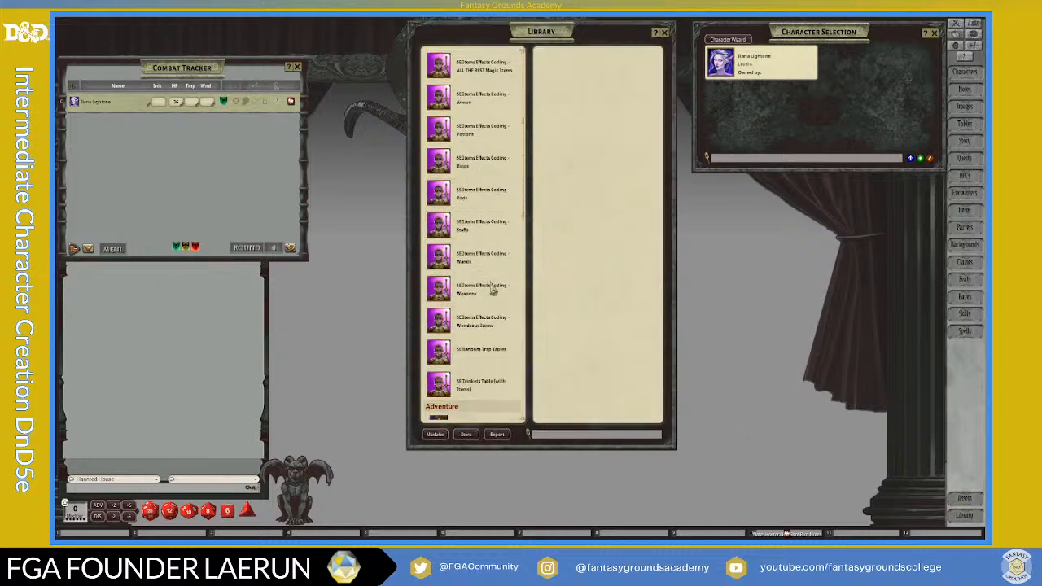
scroll(493, 318, down, 1)
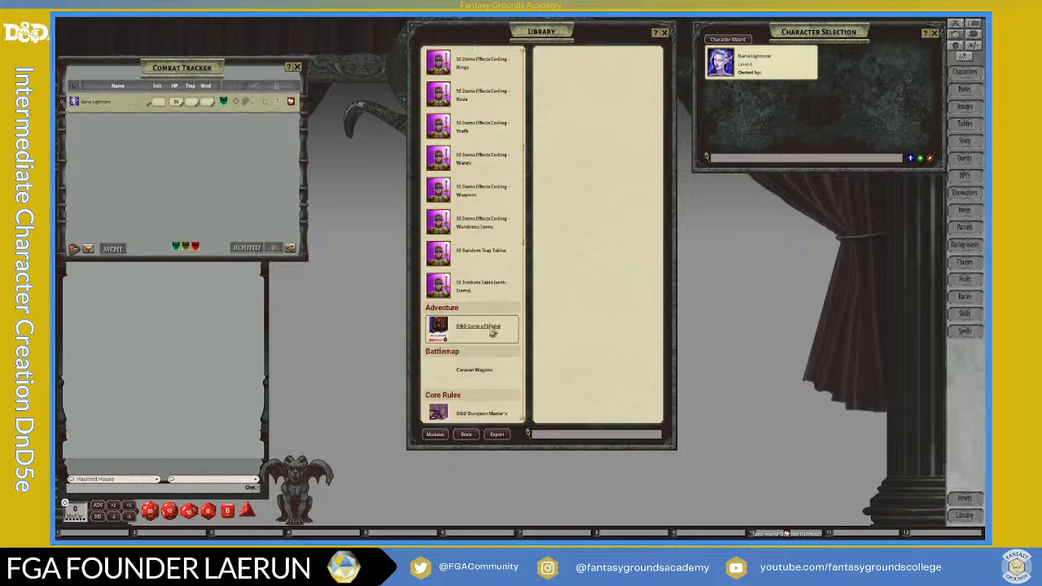
scroll(514, 338, down, 2)
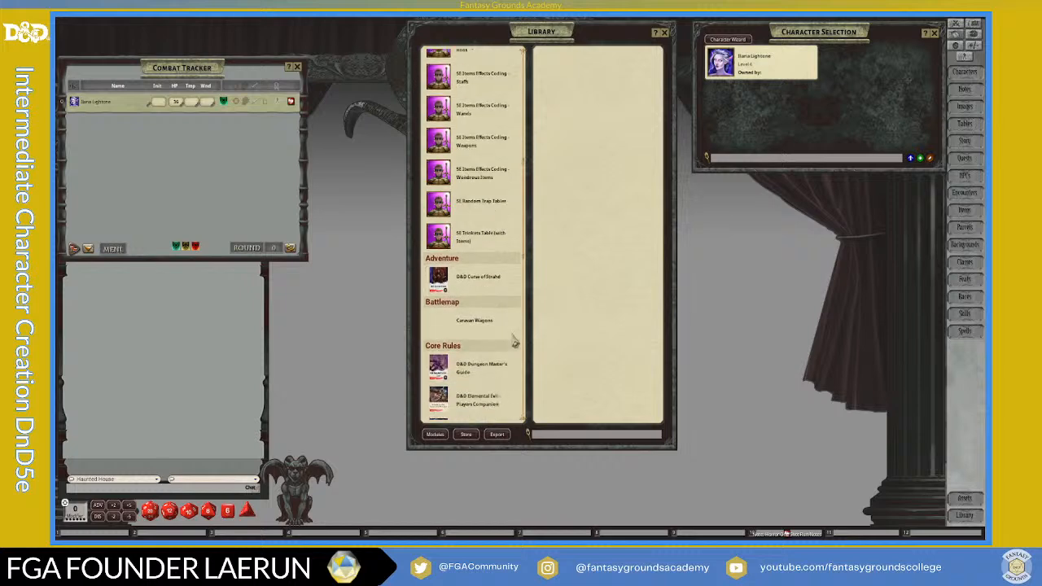
scroll(515, 343, down, 3)
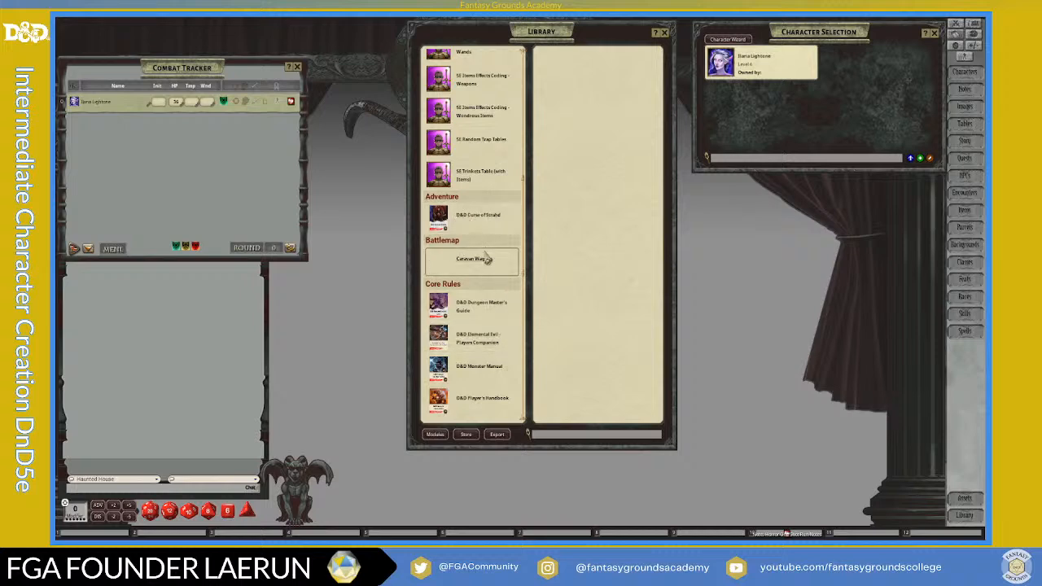
scroll(491, 265, down, 1)
scroll(491, 265, down, 3)
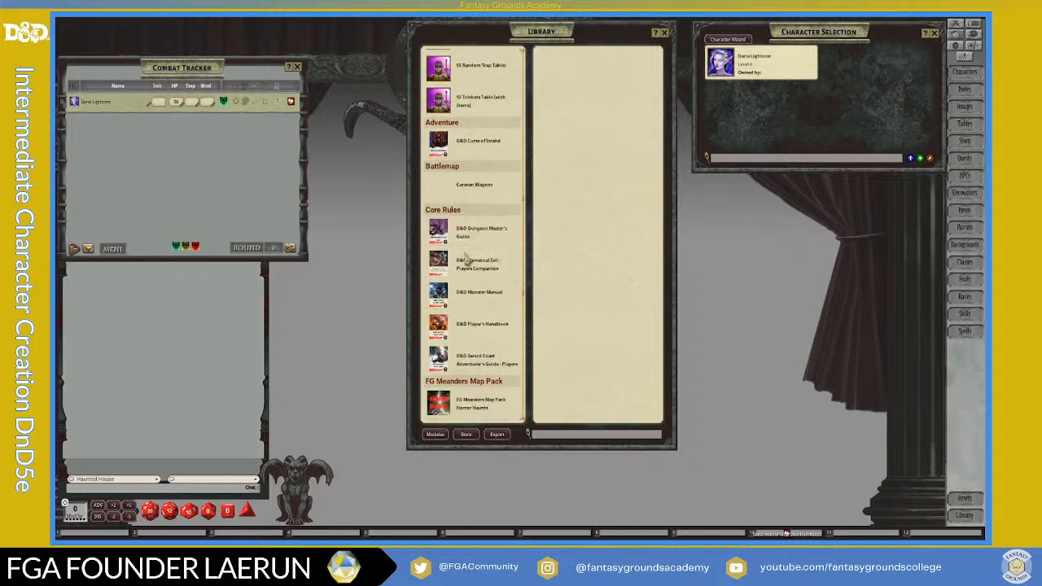
scroll(489, 281, down, 2)
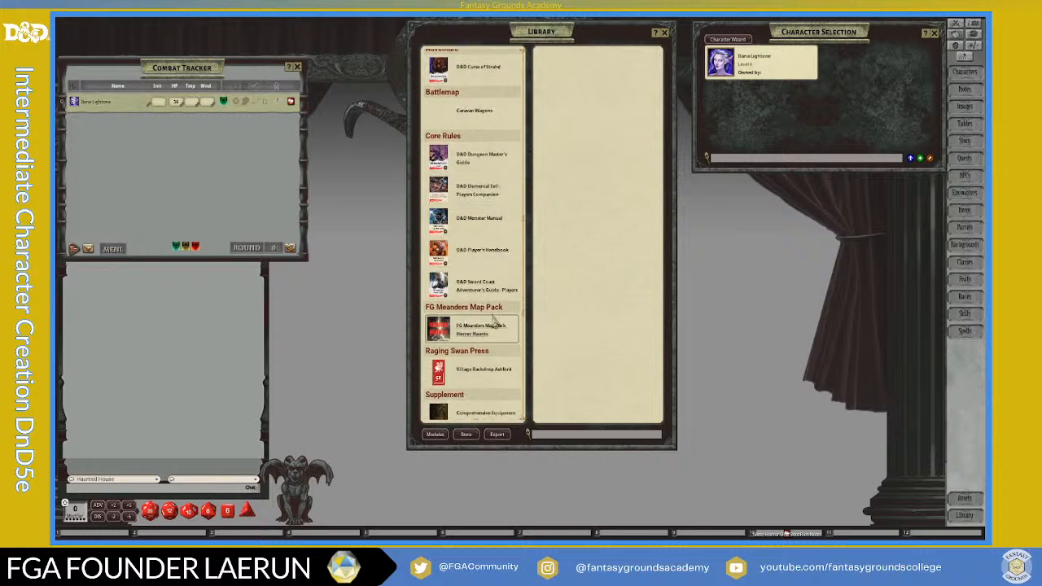
scroll(492, 320, down, 1)
scroll(498, 324, down, 2)
scroll(495, 326, down, 5)
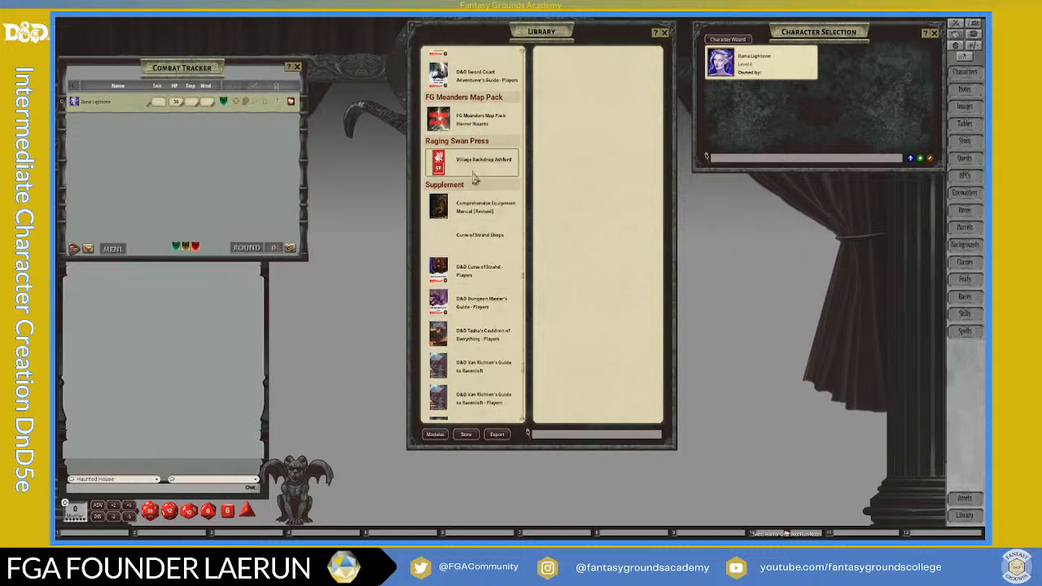
scroll(490, 327, down, 5)
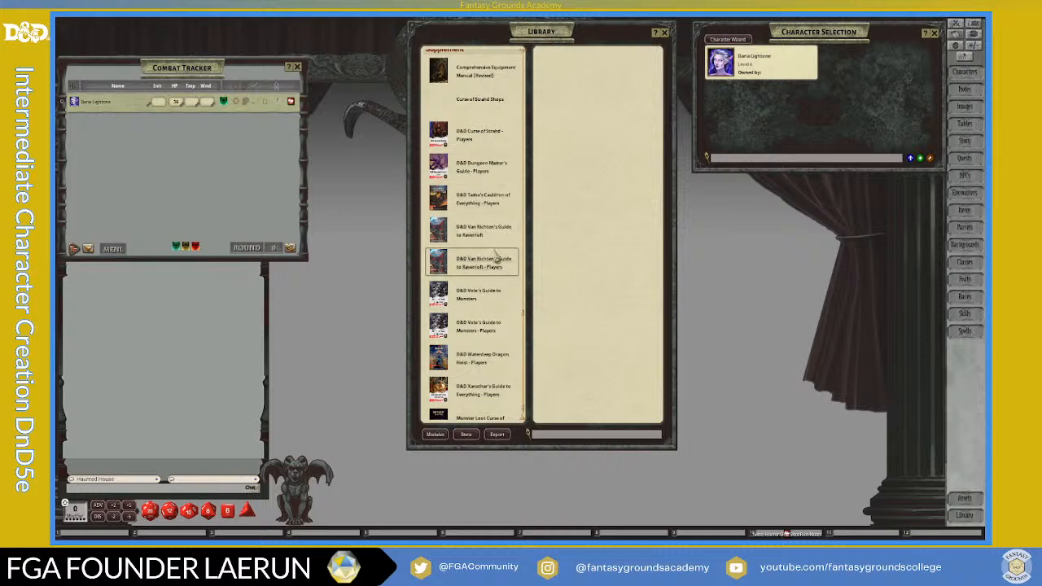
scroll(486, 285, down, 1)
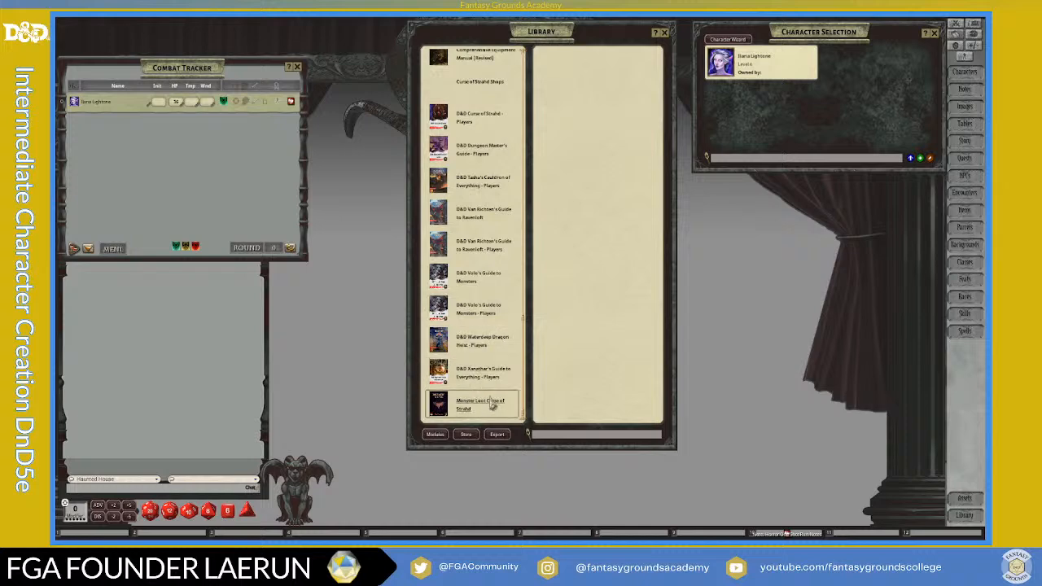
- Review the loaded core rules, adventure and effects coding modules again, and close the library
scroll(483, 381, up, 1)
scroll(484, 373, up, 6)
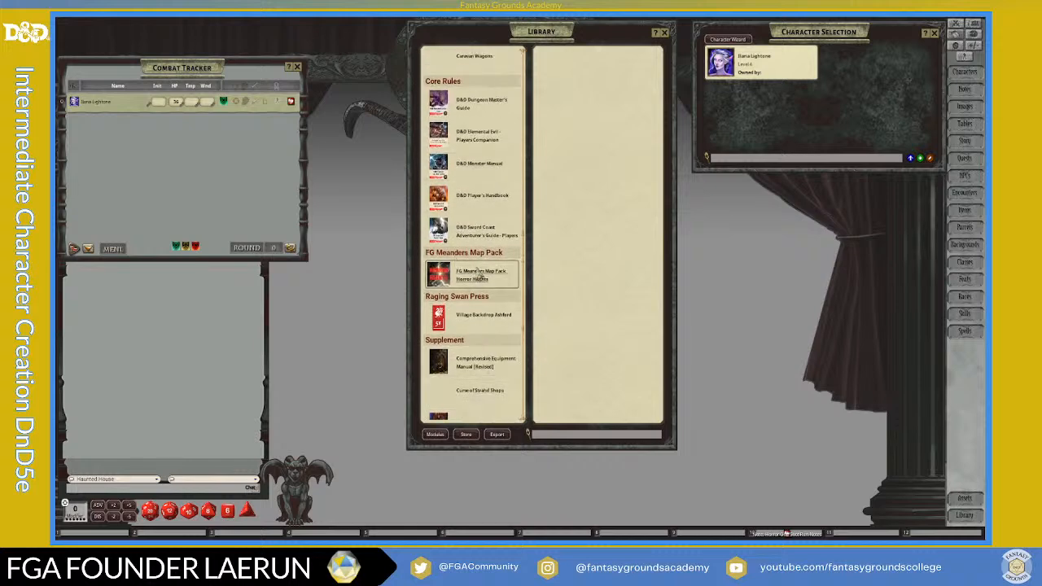
scroll(481, 275, up, 7)
scroll(480, 269, up, 6)
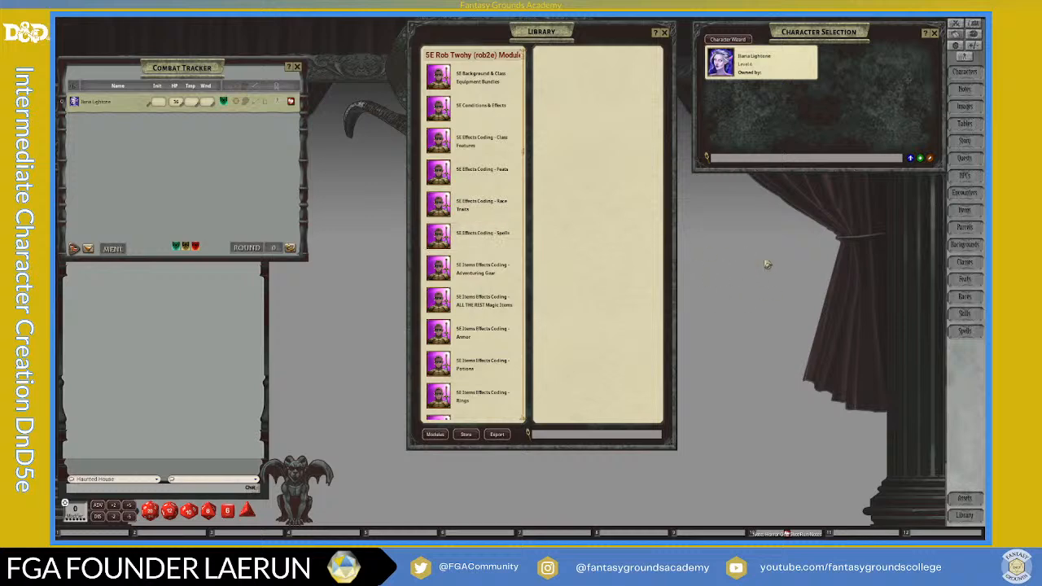
scroll(480, 268, down, 2)
scroll(479, 269, down, 5)
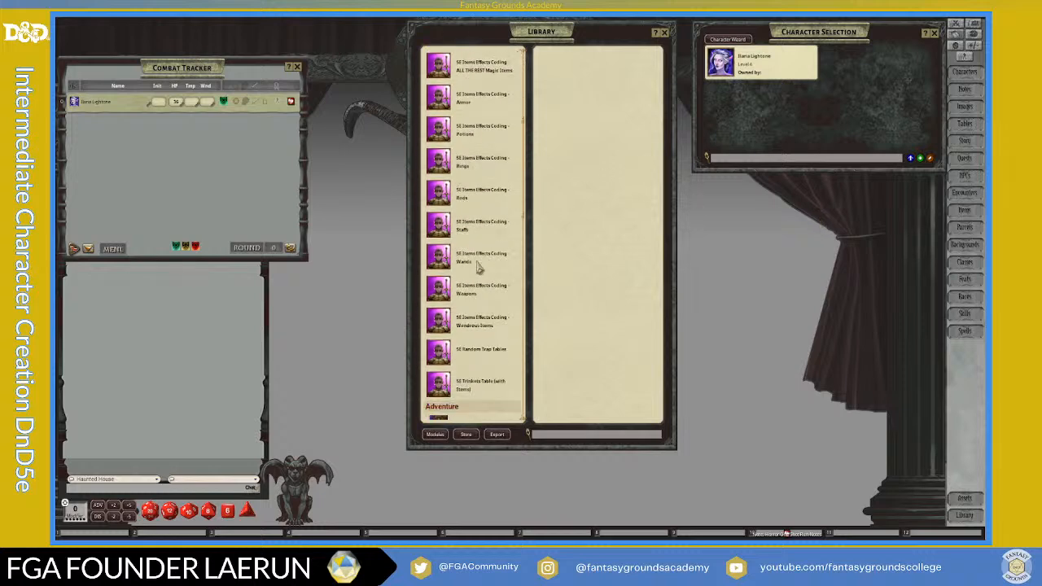
scroll(478, 269, down, 5)
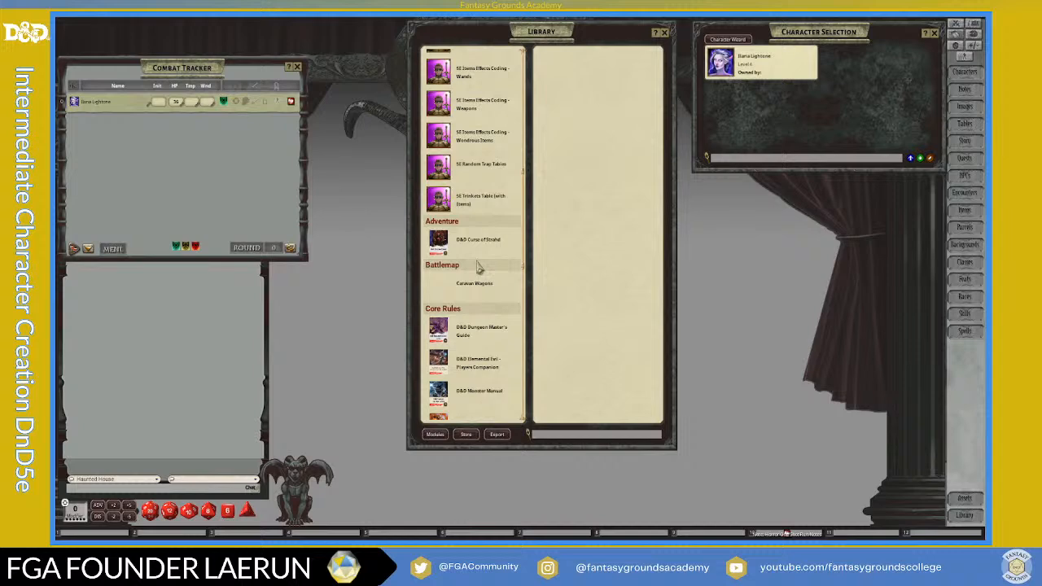
scroll(478, 269, up, 7)
scroll(466, 163, up, 3)
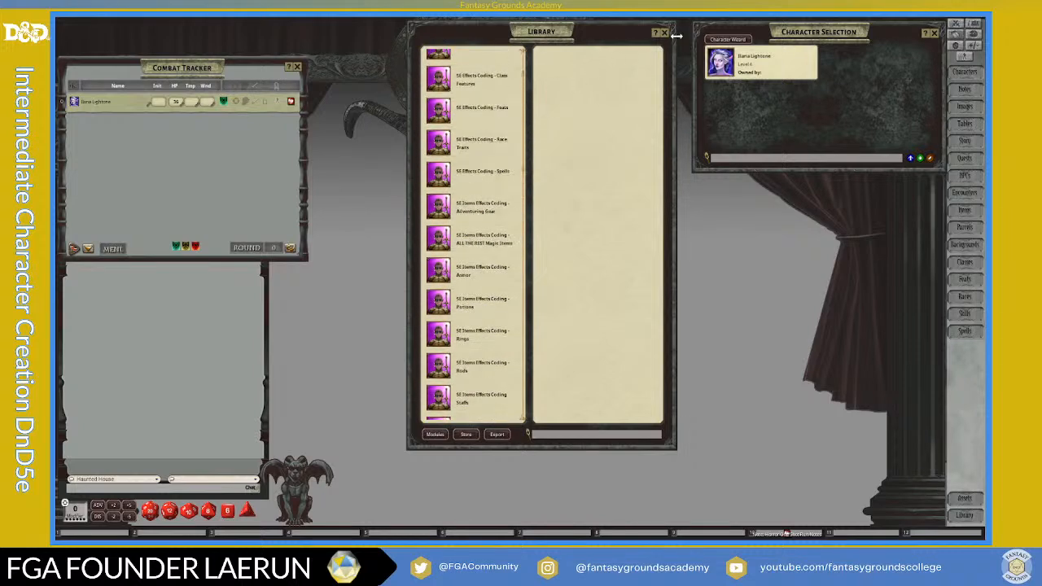
scroll(472, 167, up, 2)
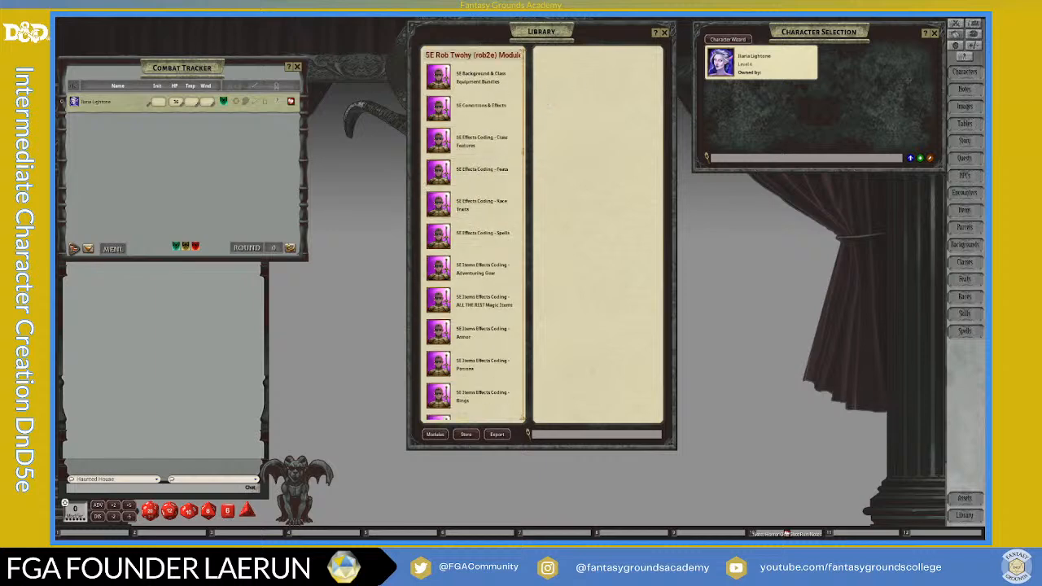
click(663, 33)
- Create a new character, close the character selection, enlarge the new sheet and enter the character's name
mouse_move(827, 30)
mouse_down()
mouse_move(807, 41)
mouse_move(825, 33)
mouse_up()
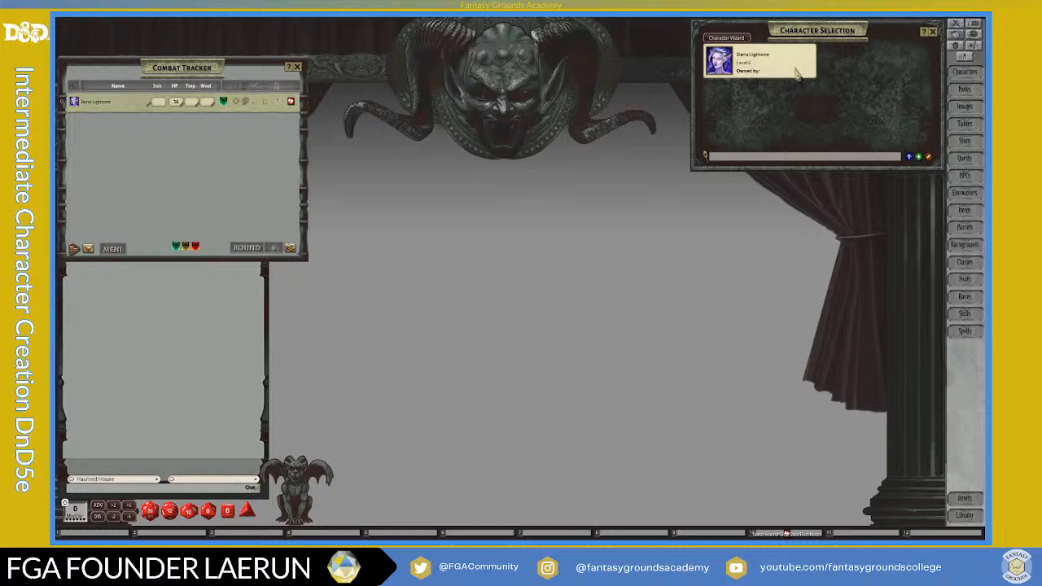
click(921, 159)
drag(547, 167, 528, 43)
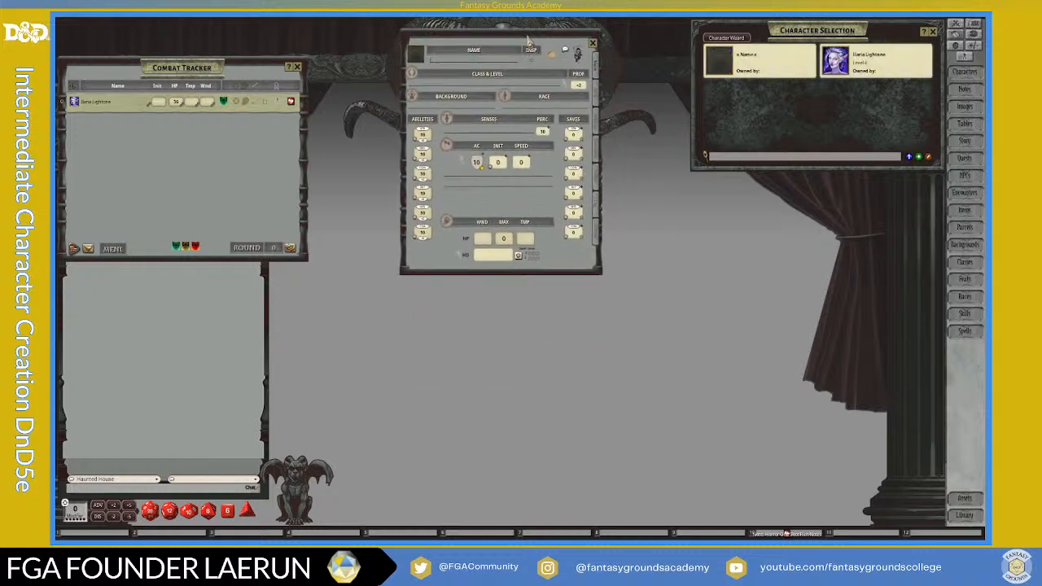
click(933, 31)
drag(546, 36, 635, 34)
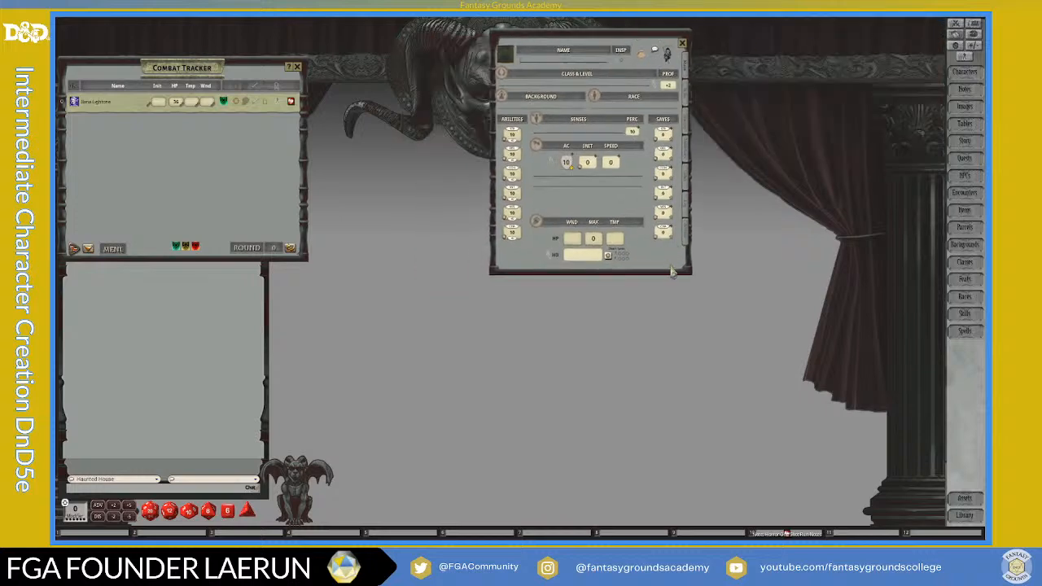
drag(674, 271, 675, 503)
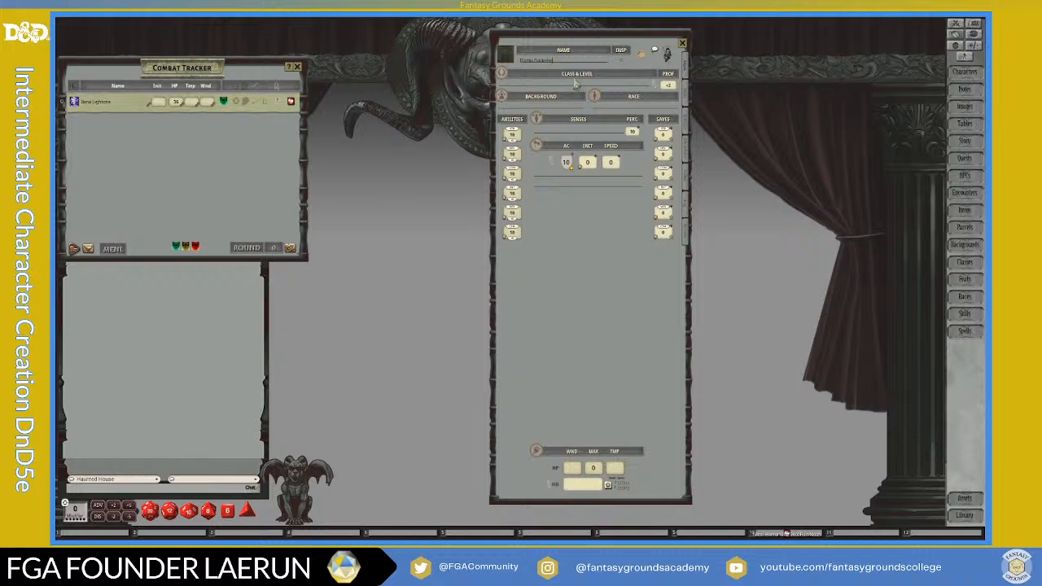
click(543, 85)
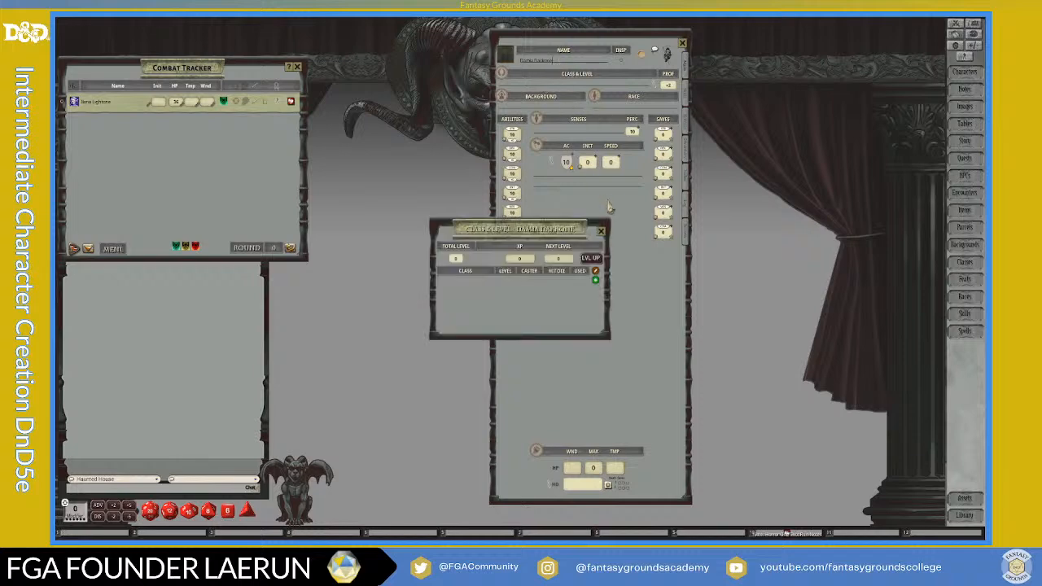
click(602, 229)
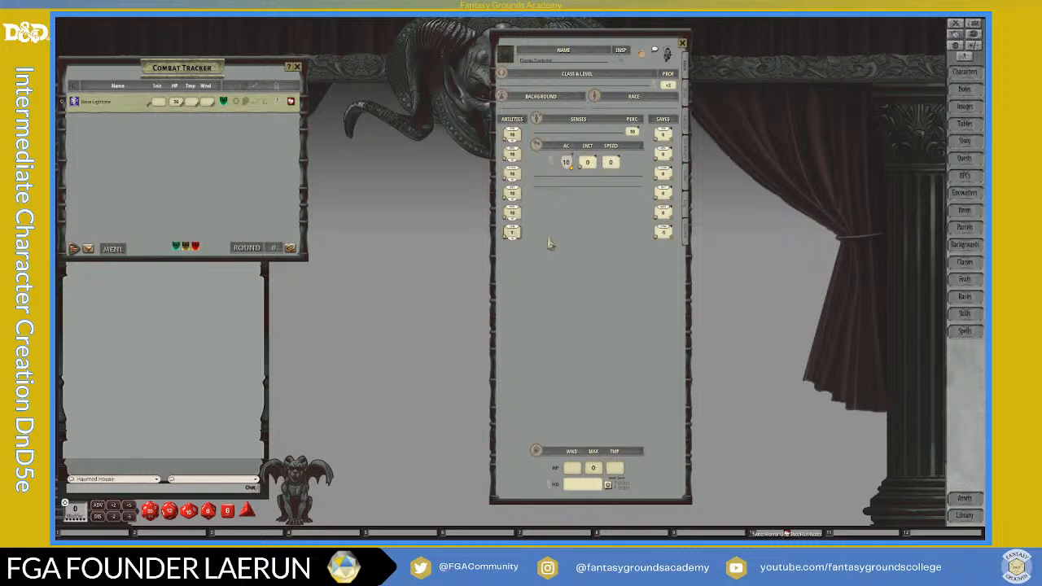
- Set the ability scores to Strength 8, Dexterity 14, Constitution 13, Intelligence 12, Wisdom 10 and Charisma 15
text(5)
text(8)
click(513, 135)
text(8)
text(0)
click(514, 196)
text(4)
mouse_move(612, 274)
mouse_down()
mouse_move(602, 275)
mouse_move(613, 270)
mouse_up()
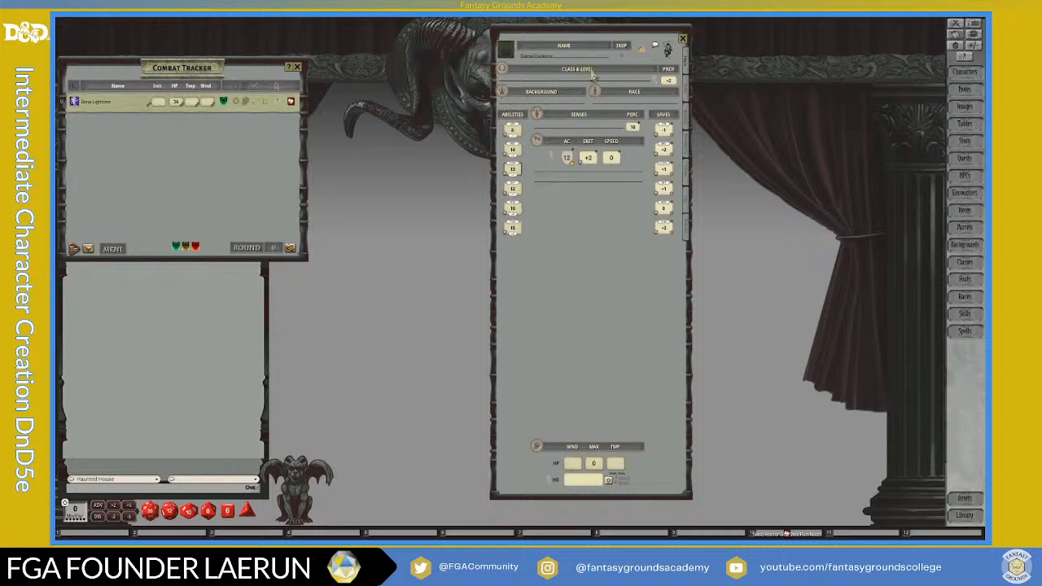
- Shift the character sheet over, open the backgrounds list beside it and look through the available backgrounds
drag(631, 31, 613, 29)
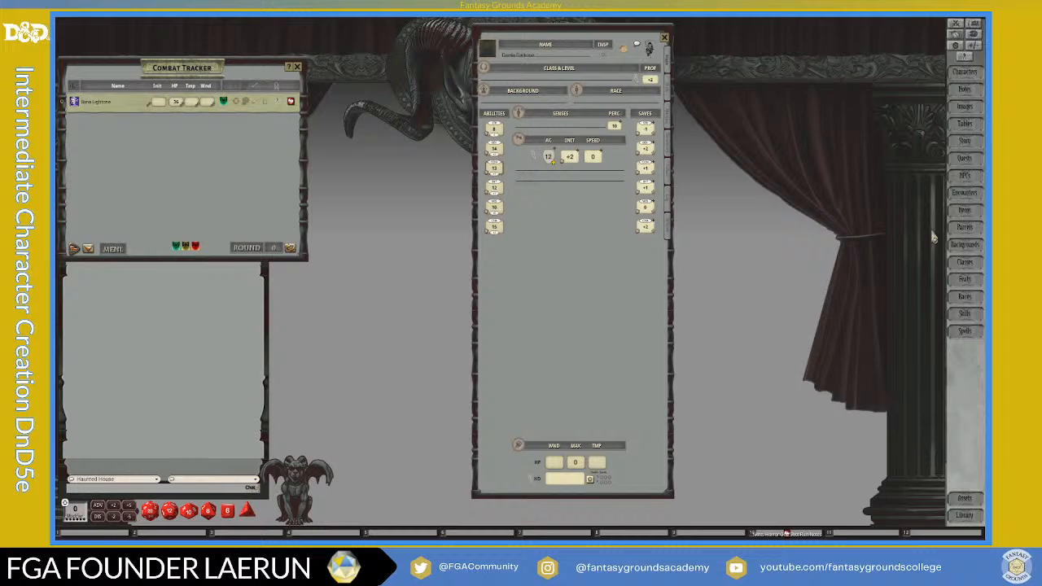
click(964, 245)
drag(673, 89, 772, 57)
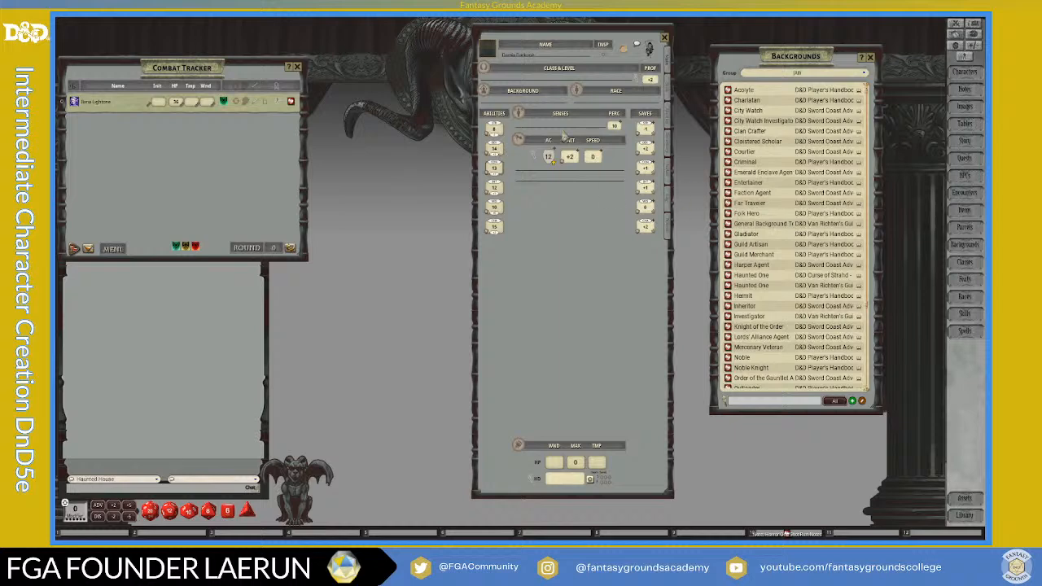
scroll(763, 223, down, 3)
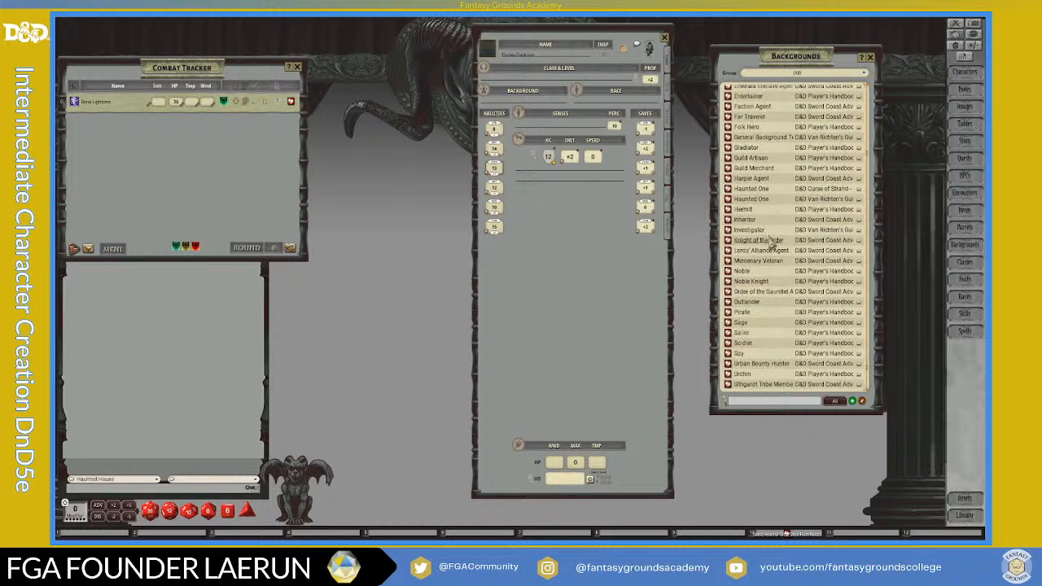
- Read the Haunted One background's proficiencies, equipment and Heart of Darkness feature, and close its record
click(728, 200)
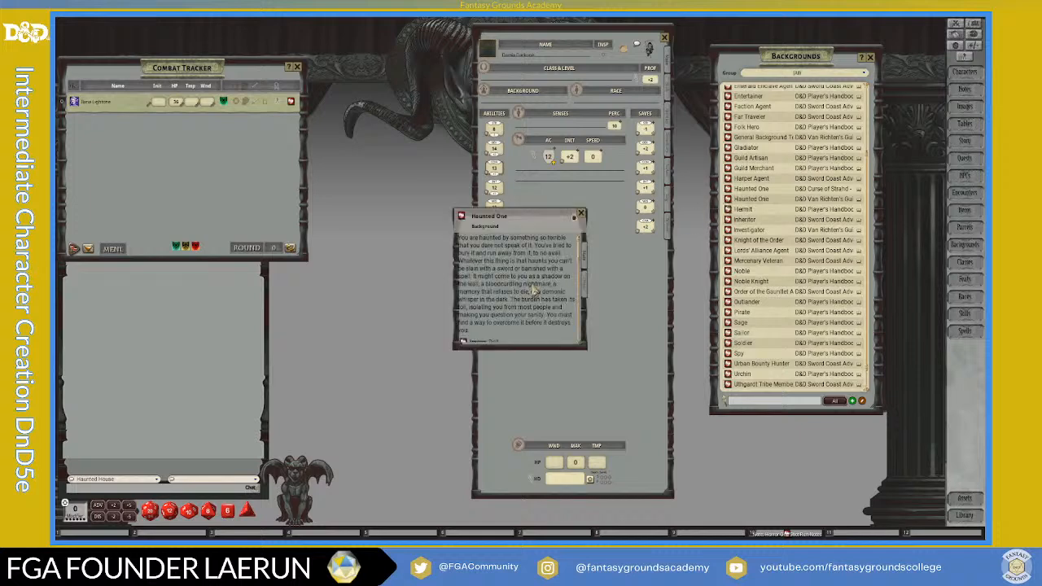
scroll(535, 289, down, 5)
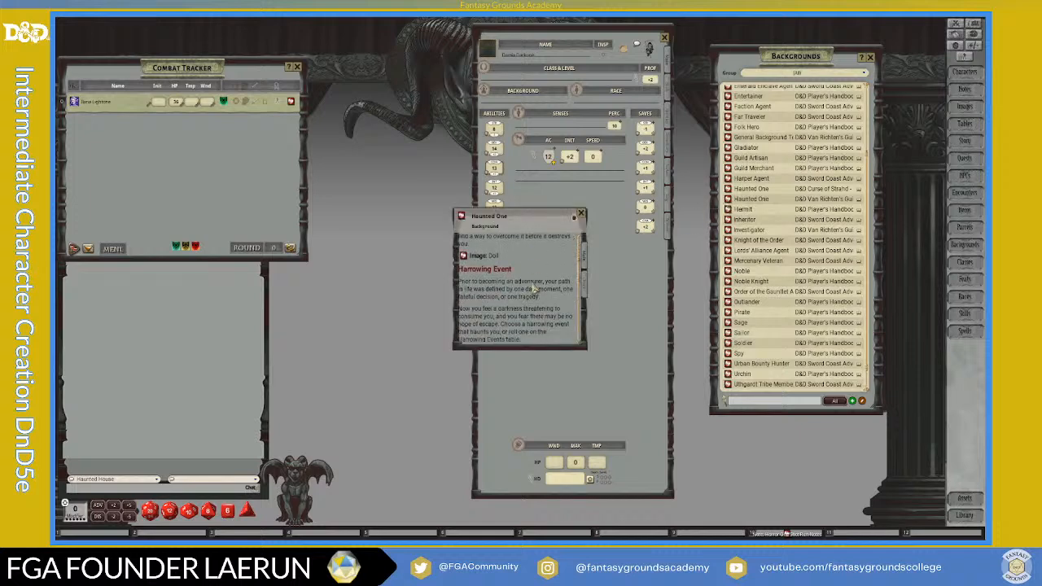
scroll(535, 289, down, 6)
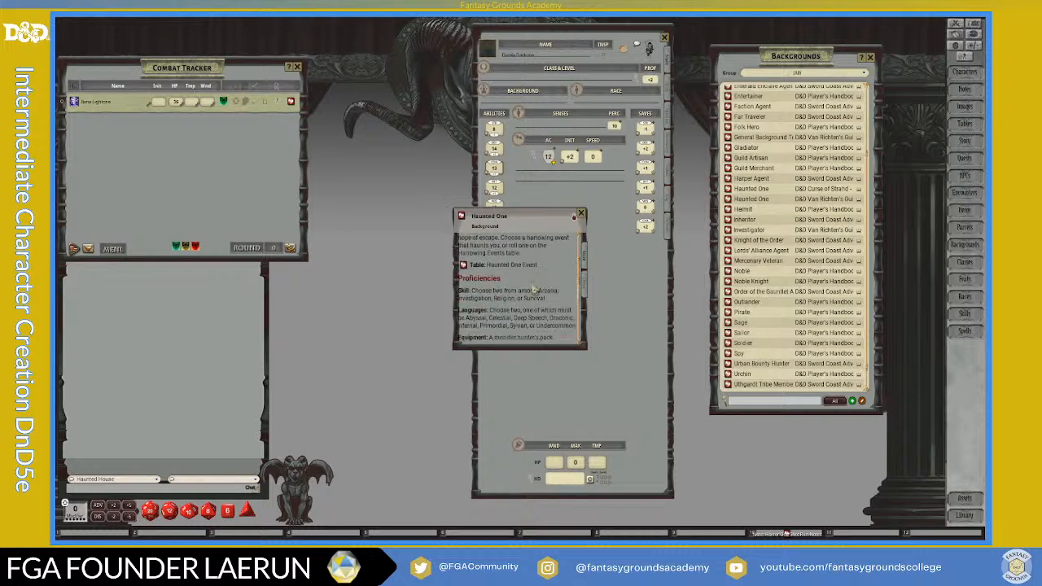
scroll(544, 293, down, 5)
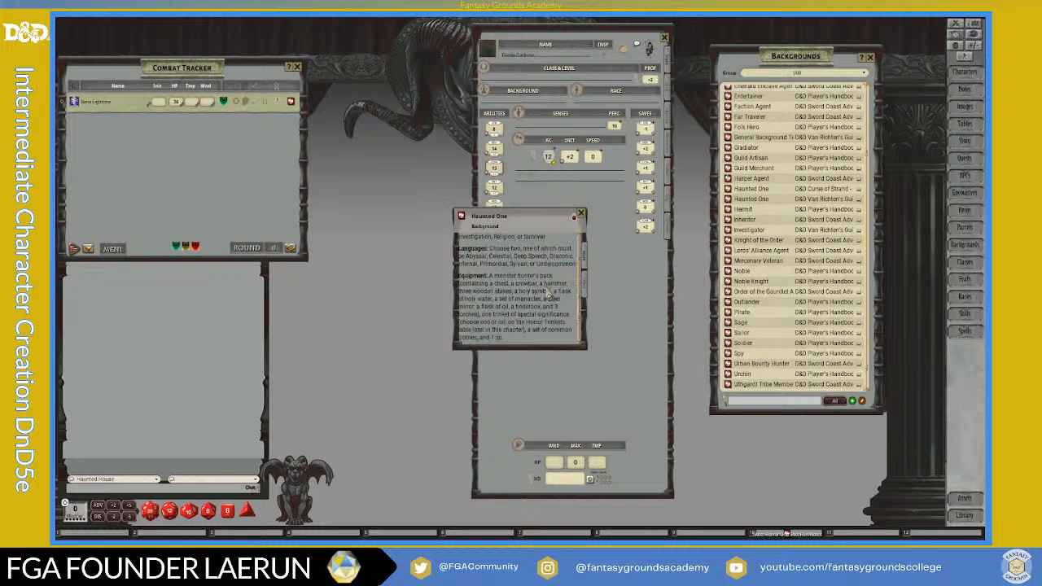
scroll(547, 297, down, 3)
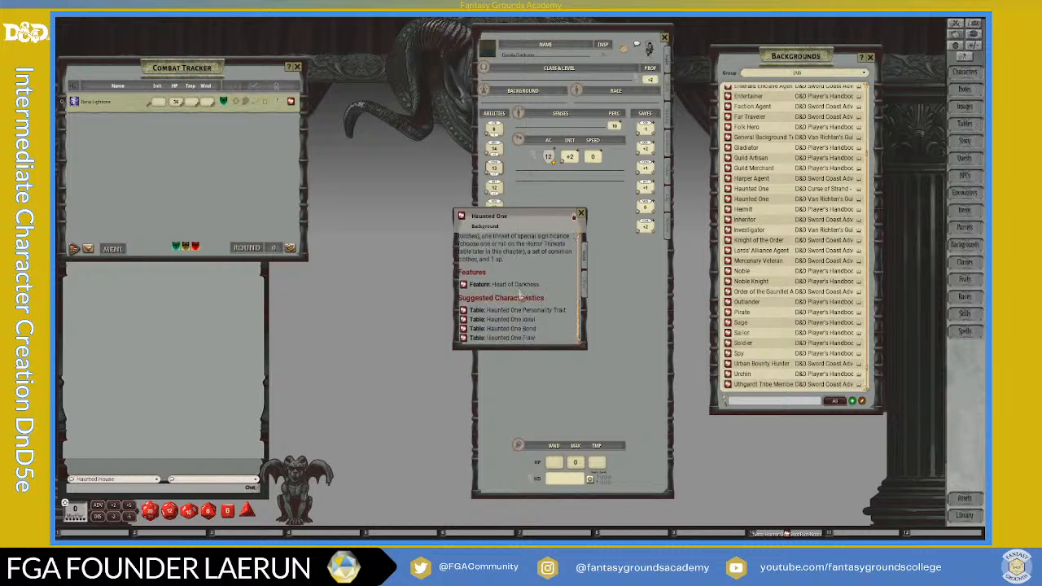
click(463, 284)
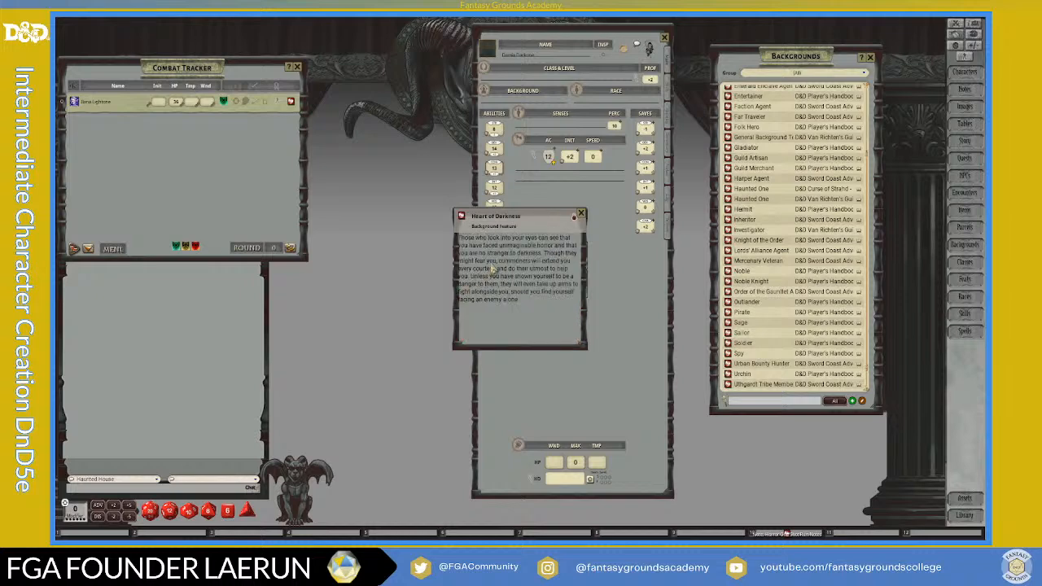
click(581, 215)
drag(514, 220, 625, 292)
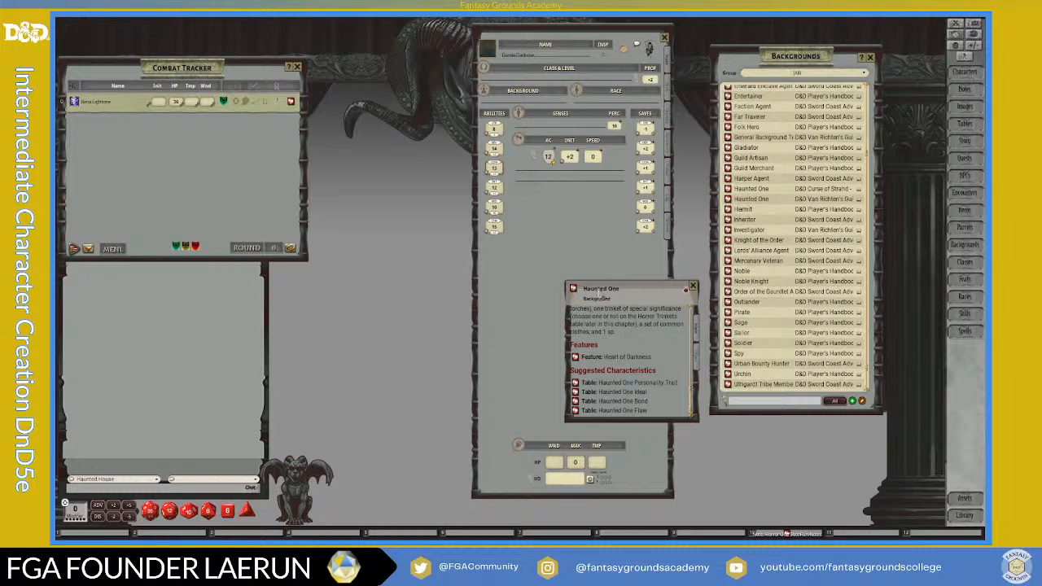
click(693, 288)
- Look through the full backgrounds list and apply the Inheritor background to the character sheet
scroll(765, 320, down, 1)
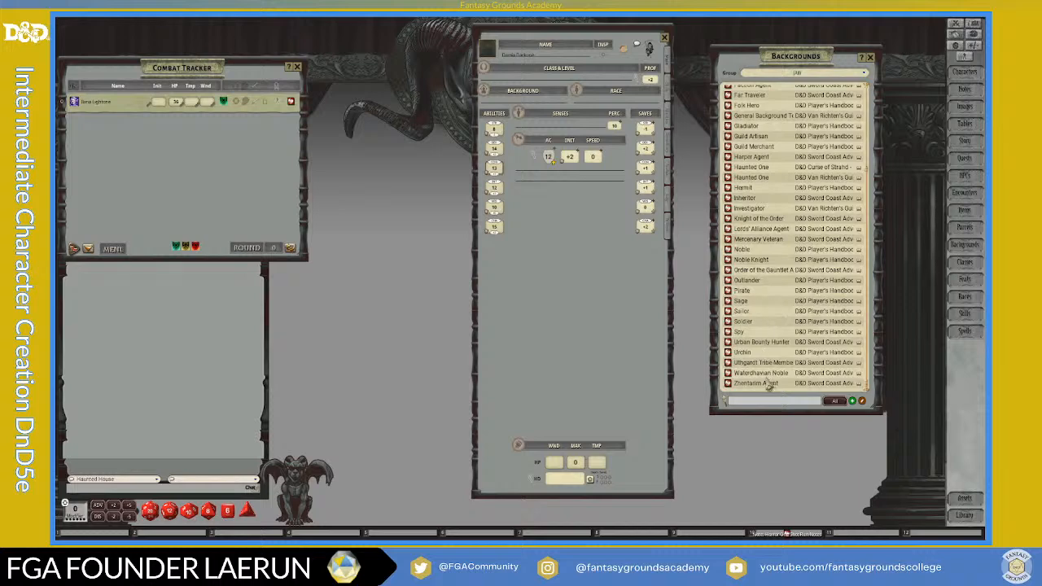
scroll(767, 386, up, 5)
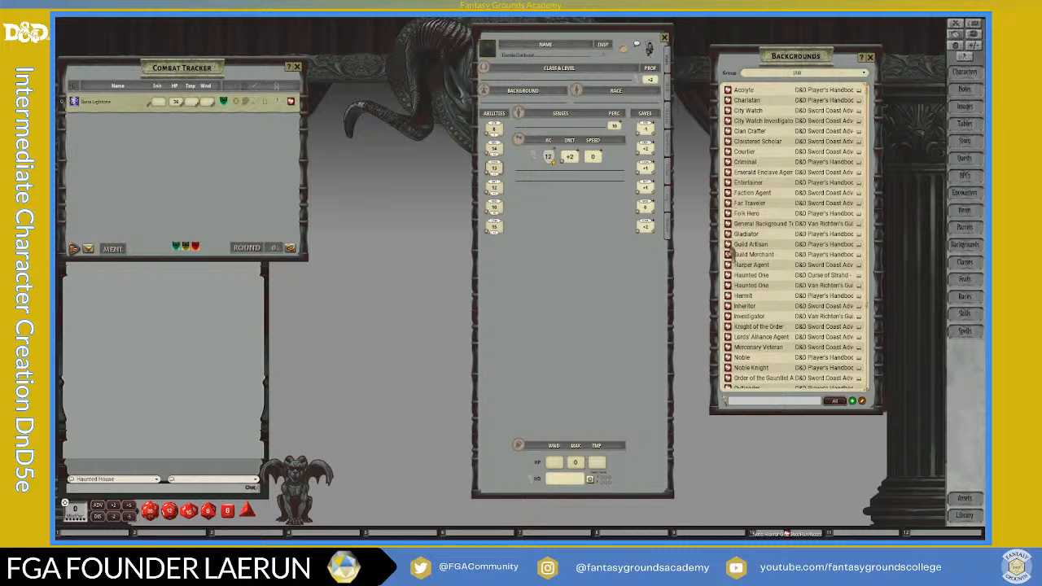
scroll(761, 289, down, 1)
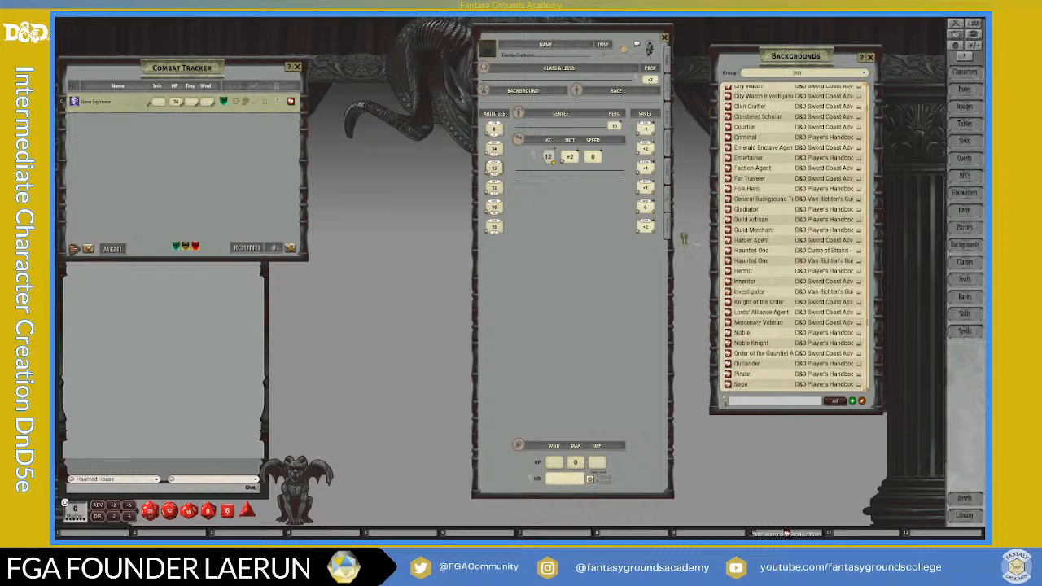
drag(516, 108, 502, 99)
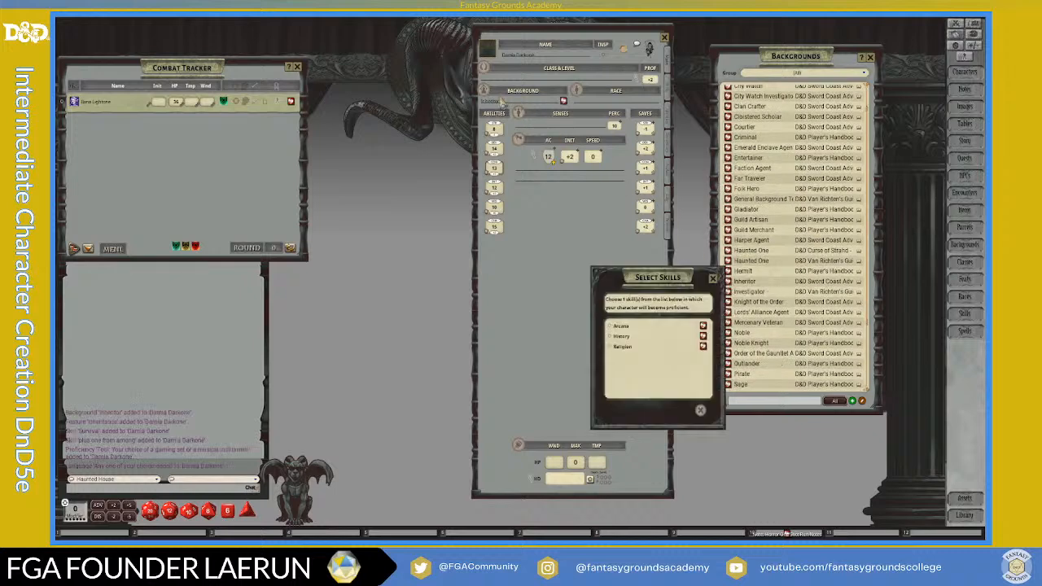
- Move the skill selection clear of the sheet and choose History as the background's skill proficiency
drag(663, 286, 366, 180)
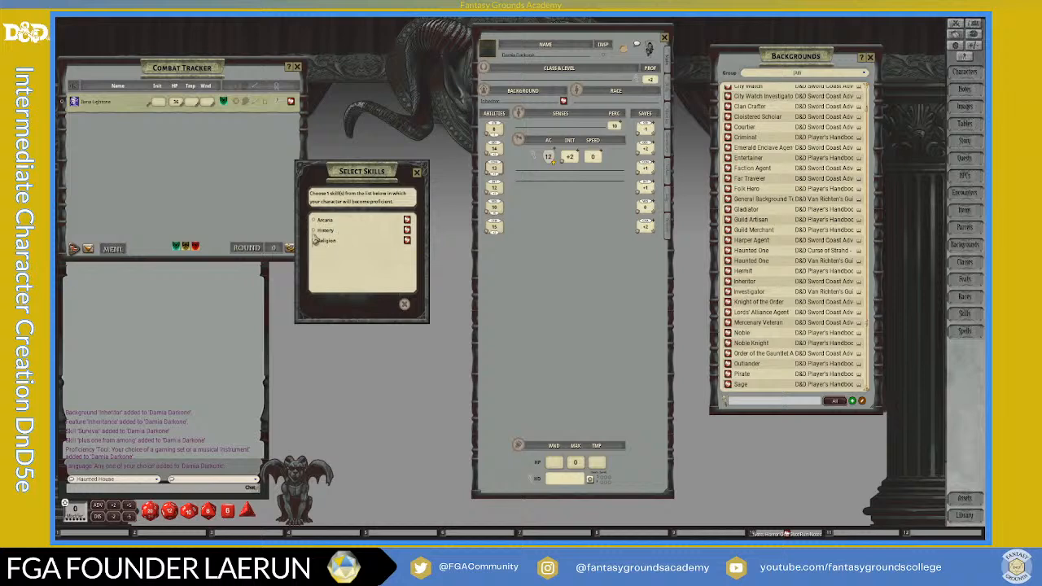
click(314, 231)
click(392, 305)
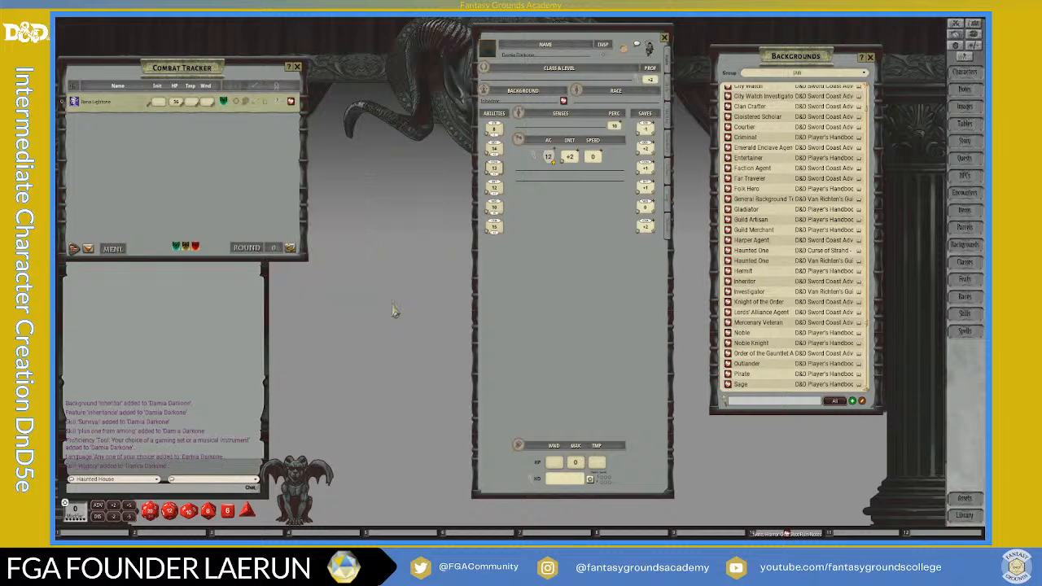
- Delete the stray "plus one from among" entry from the character's skills and return to the sheet's main page
click(671, 91)
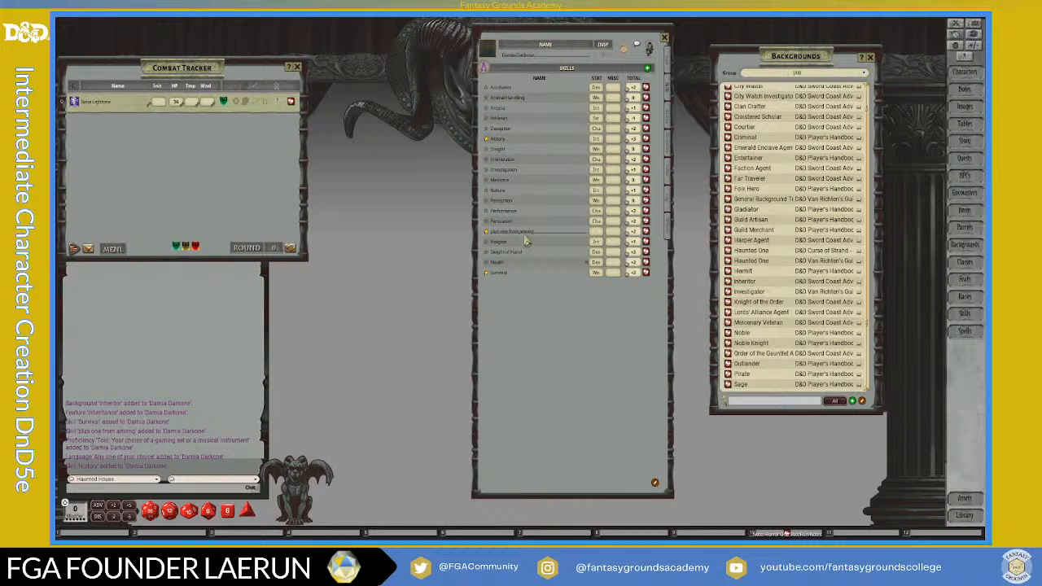
right_click(643, 241)
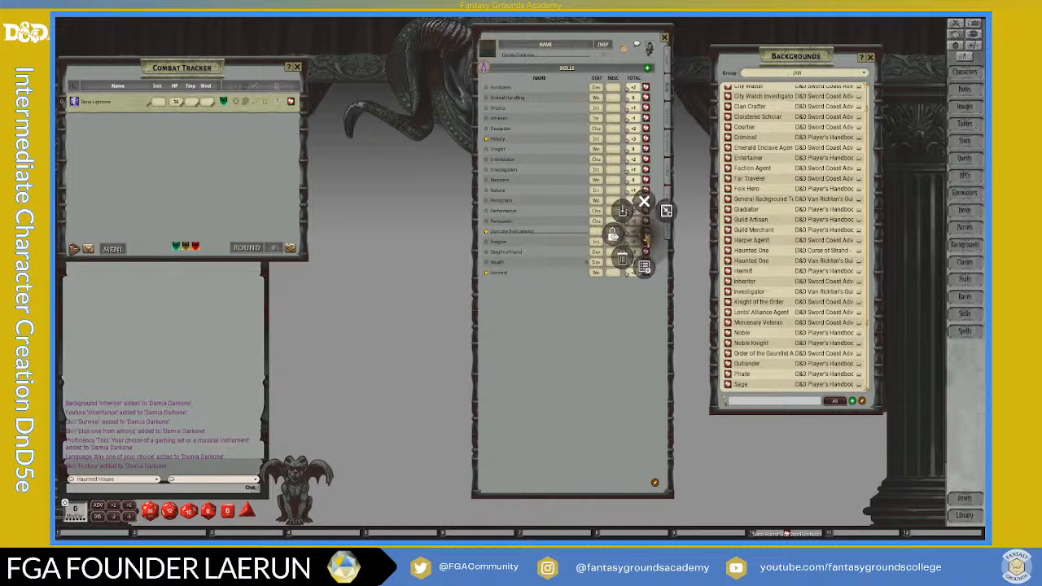
click(588, 253)
click(587, 253)
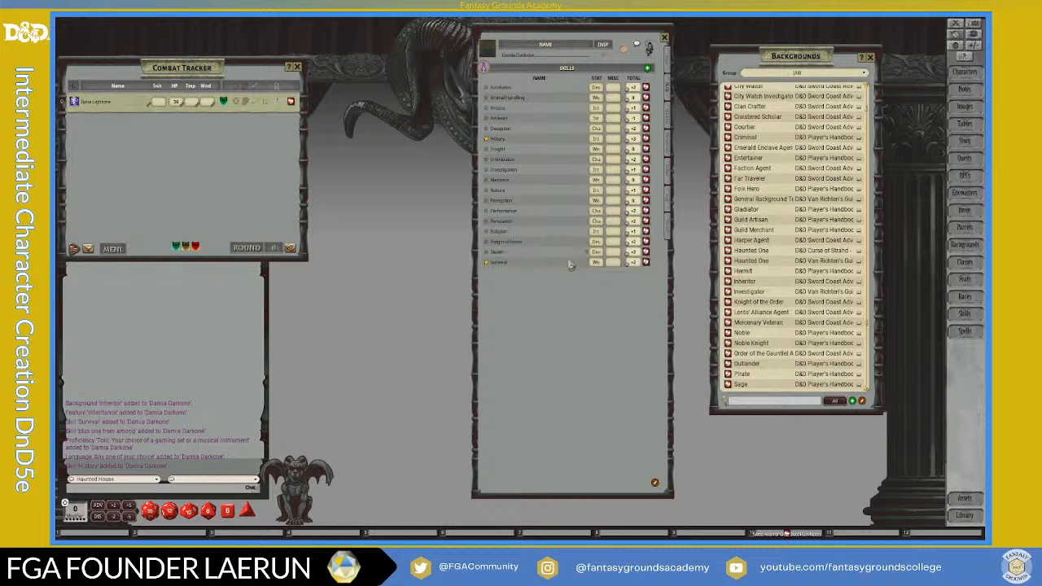
click(666, 69)
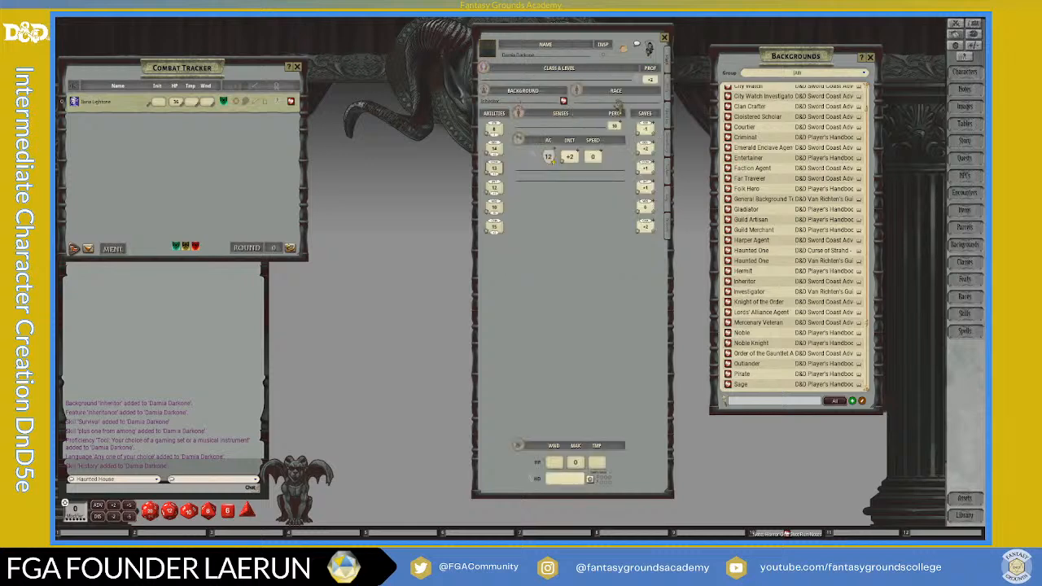
- Close the backgrounds list, open and enlarge the character's Inheritor record, and read its proficiencies, equipment and features
click(870, 57)
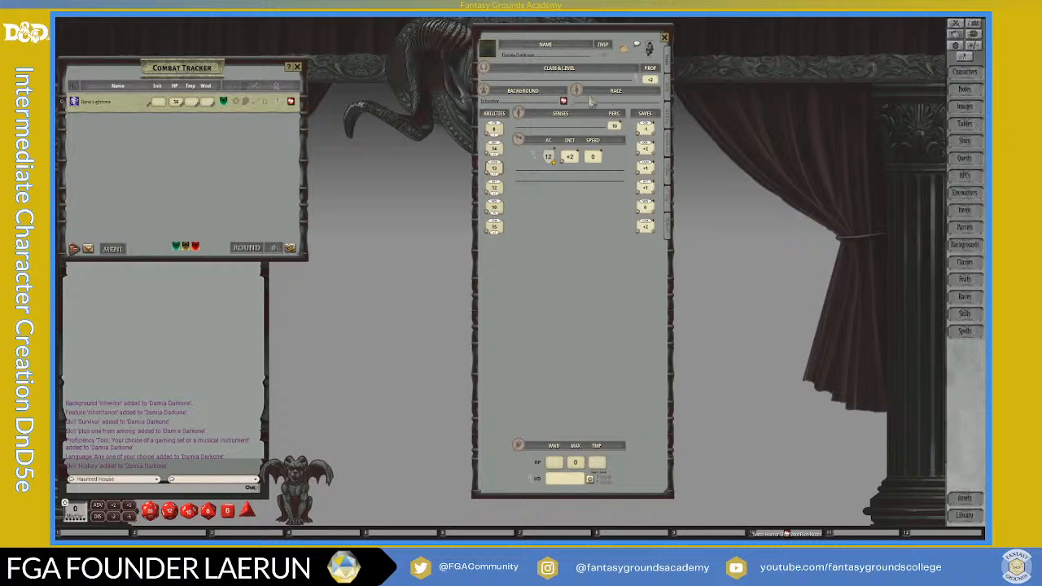
click(563, 101)
drag(510, 253, 757, 92)
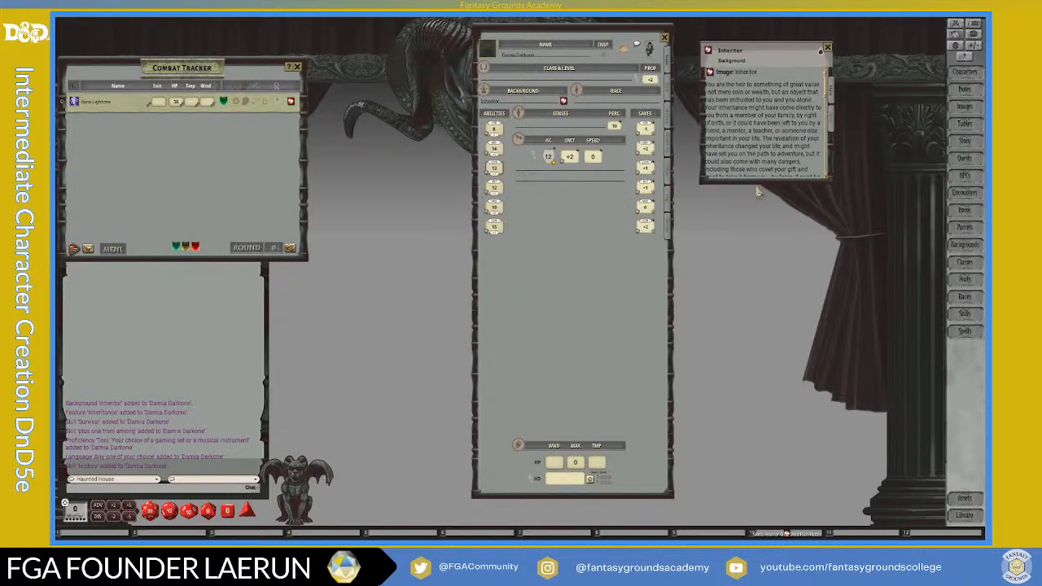
drag(757, 181, 771, 345)
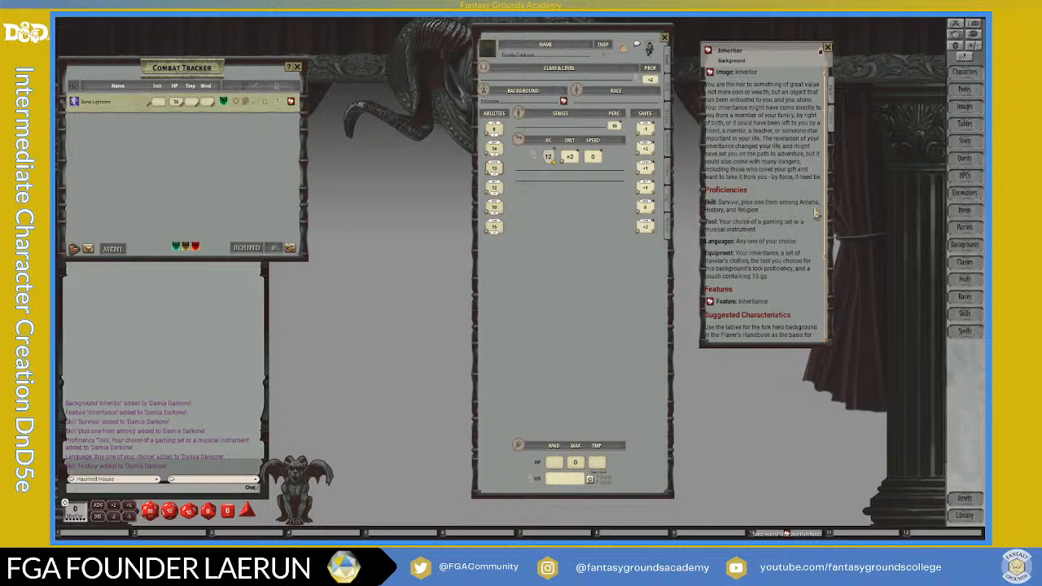
scroll(747, 262, down, 3)
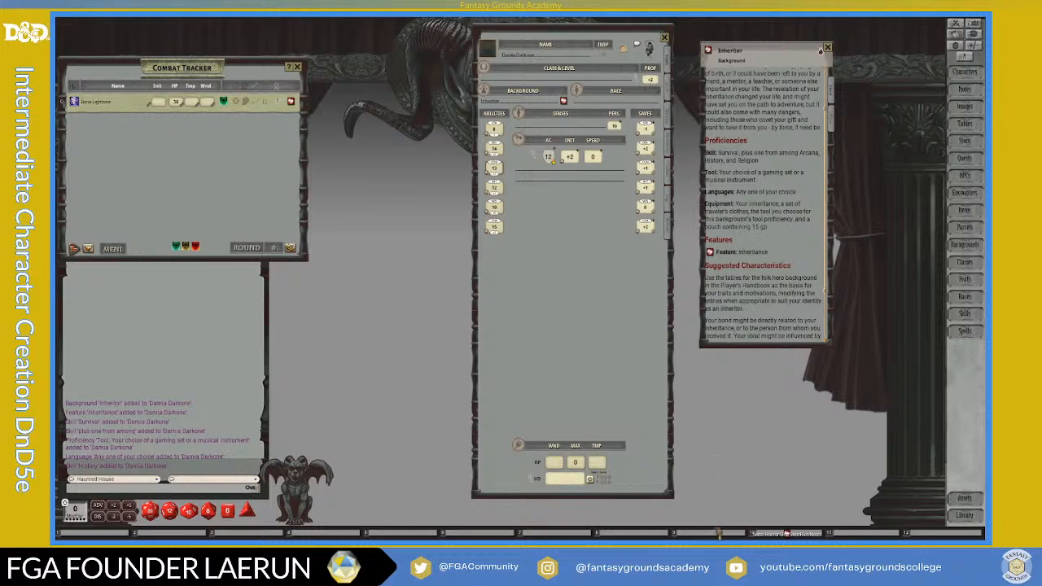
- Add a shortcut to the Inheritor background in hotkey slot 9 and close its record
drag(720, 534, 721, 534)
drag(792, 49, 769, 36)
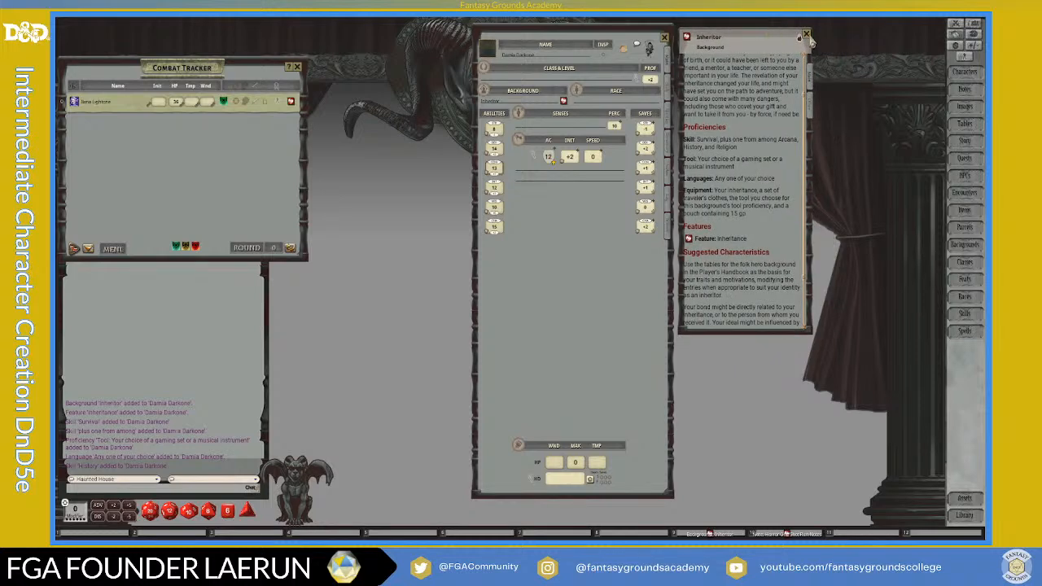
click(809, 35)
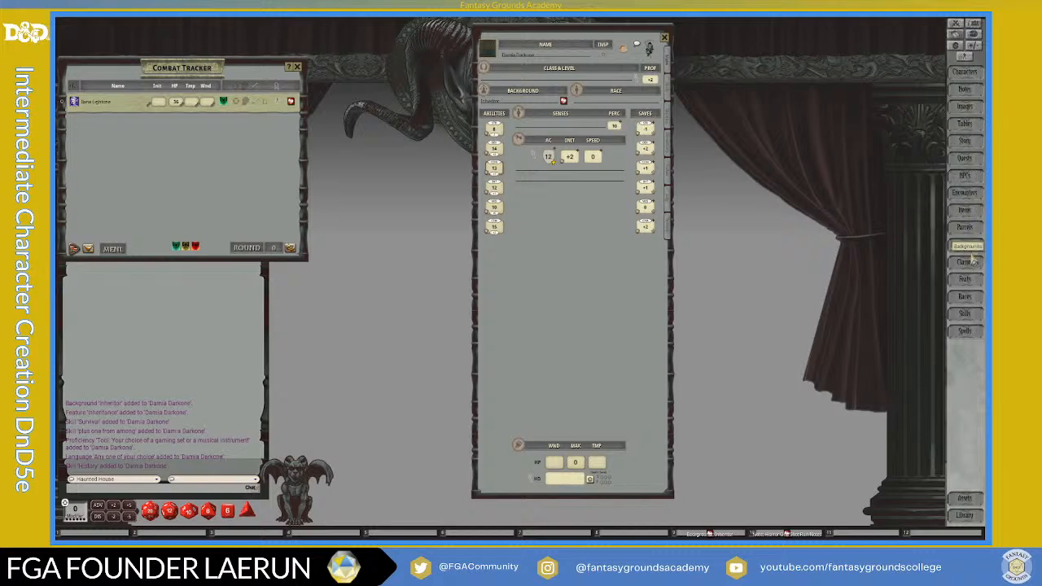
- Open the races list beside the sheet, find Human Variant and apply it as the character's race
click(964, 296)
drag(609, 158, 688, 73)
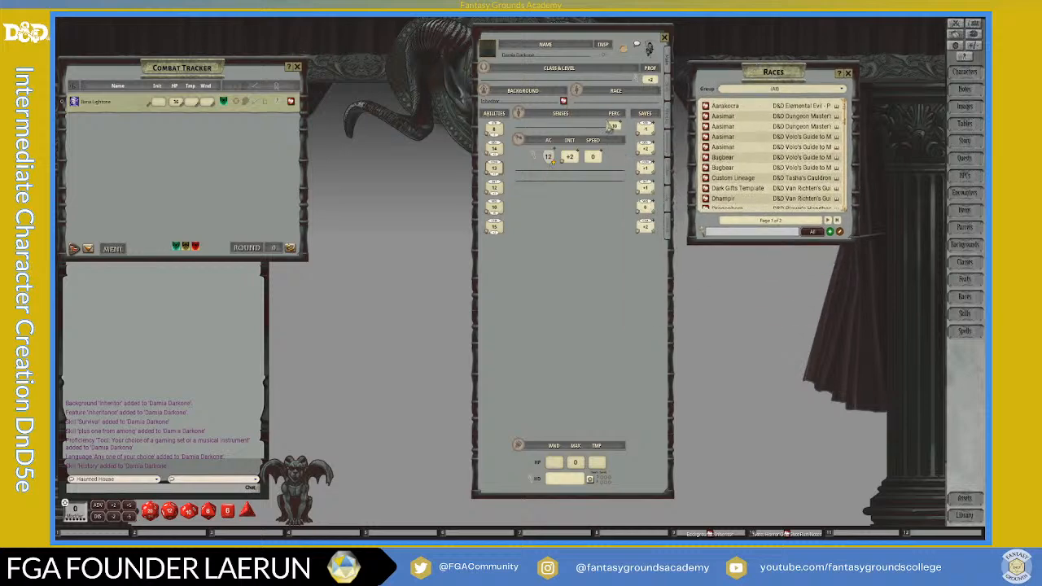
scroll(768, 178, down, 3)
scroll(768, 178, down, 8)
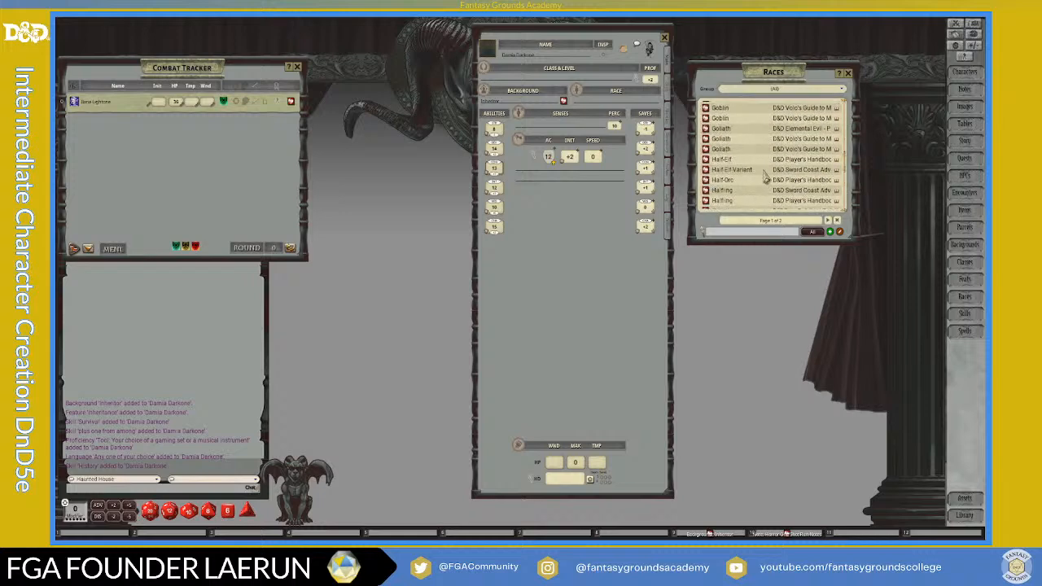
scroll(766, 178, down, 3)
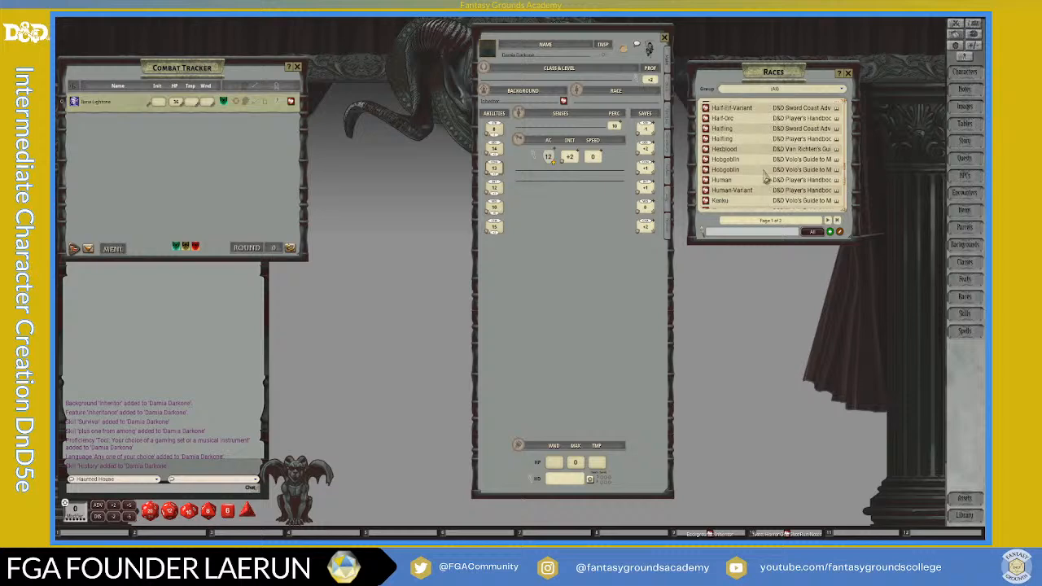
scroll(741, 190, down, 3)
scroll(743, 190, up, 10)
scroll(743, 190, down, 5)
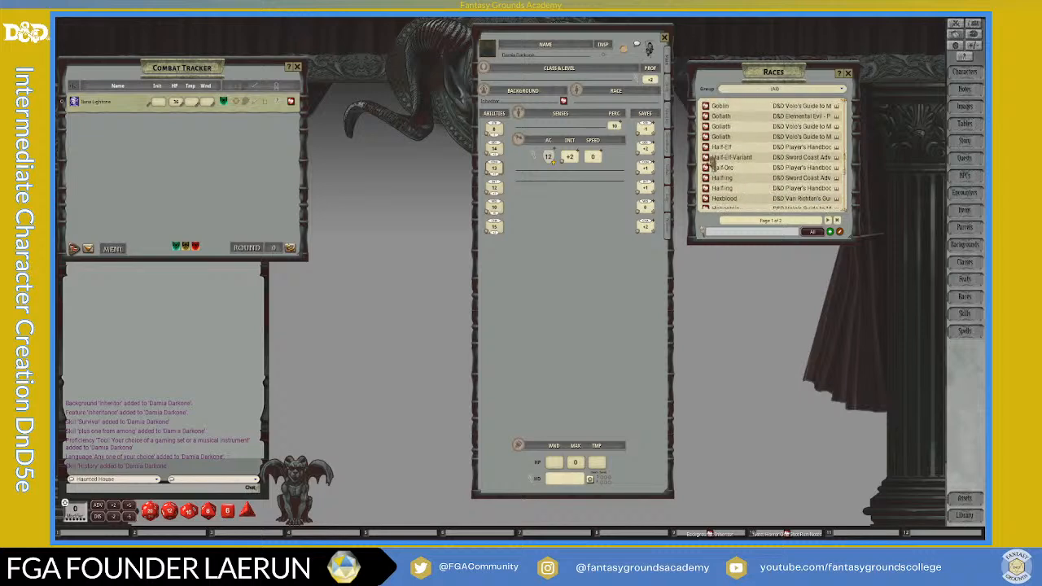
scroll(713, 168, down, 4)
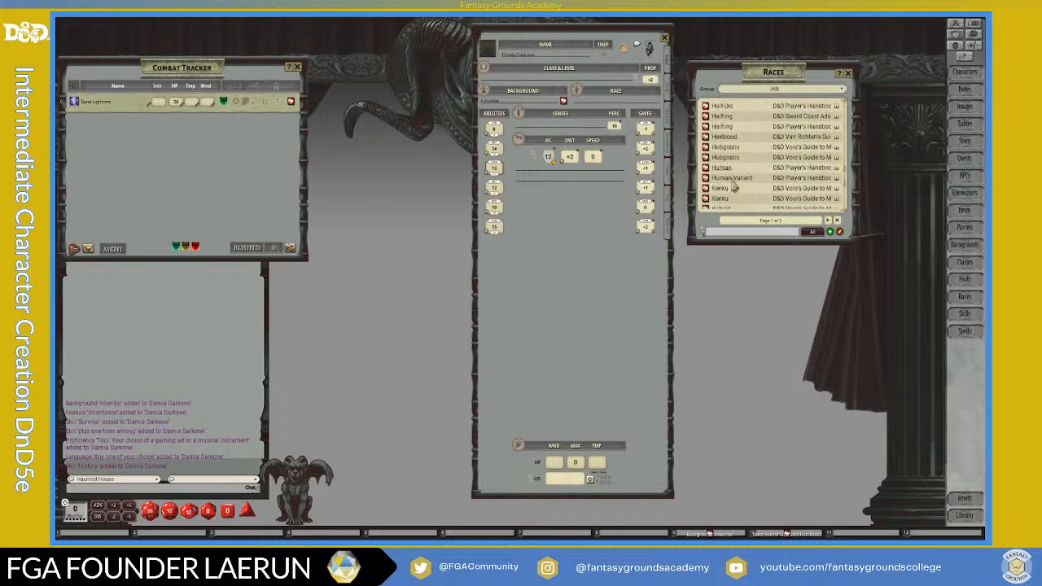
drag(712, 180, 593, 102)
- Move the ability score selection beside the sheet and choose Charisma and Dexterity for the race's +1 increases
drag(382, 176, 407, 119)
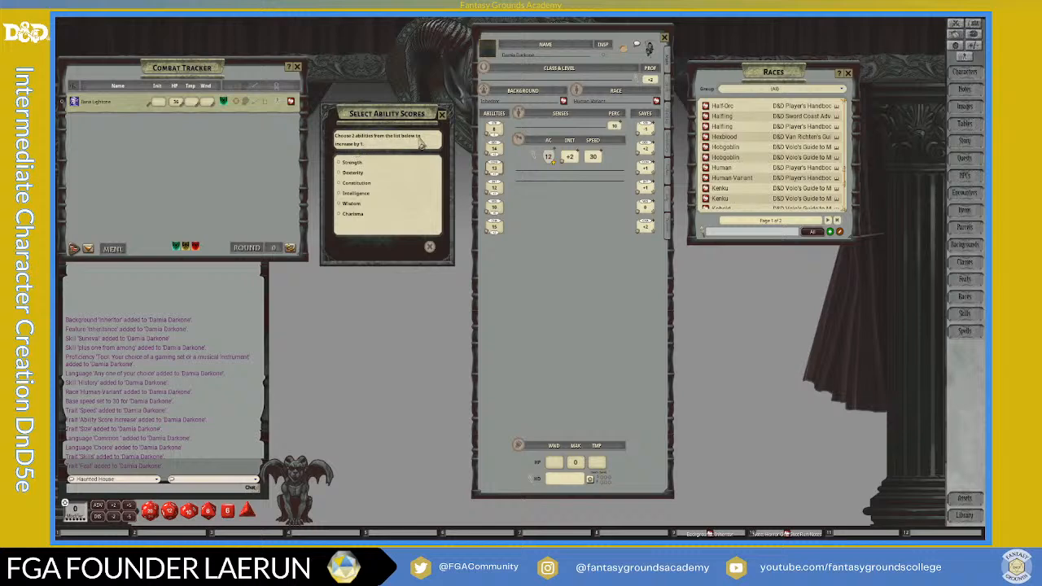
drag(396, 107, 379, 81)
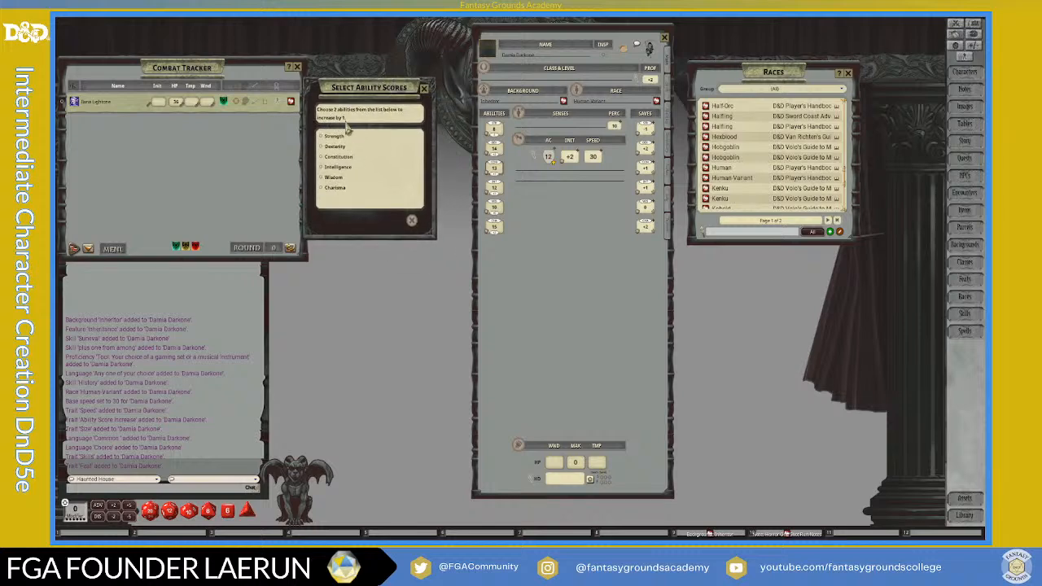
click(322, 188)
click(321, 147)
click(396, 221)
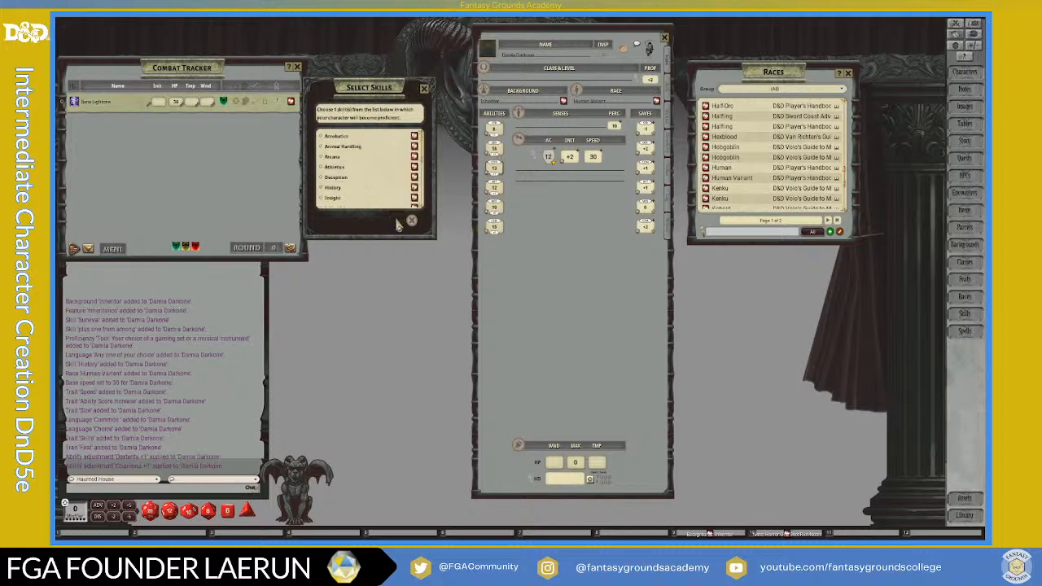
- Look through the skill list and choose Sleight of Hand as the race's skill proficiency
scroll(367, 183, down, 3)
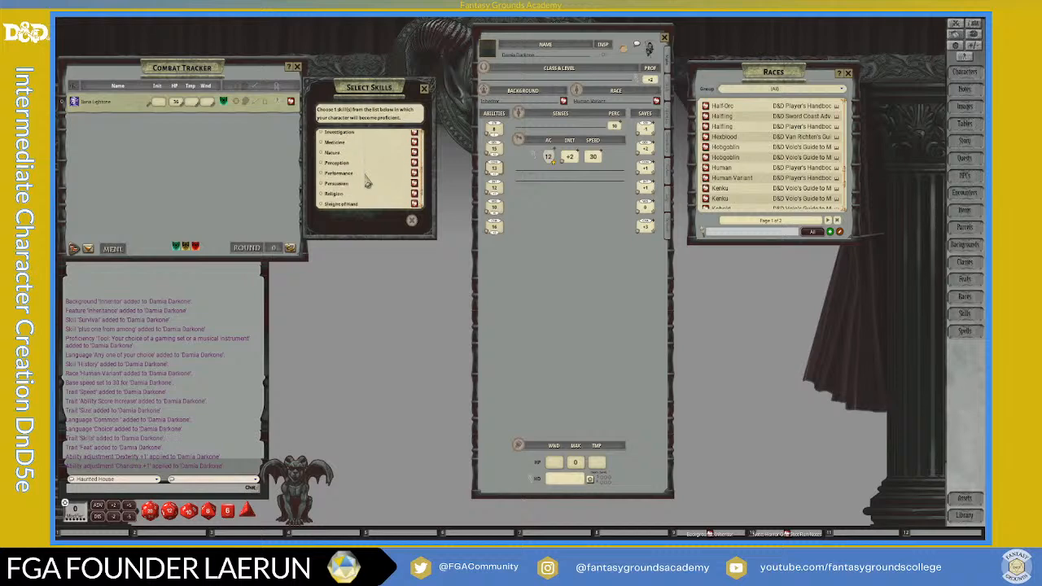
scroll(367, 183, down, 2)
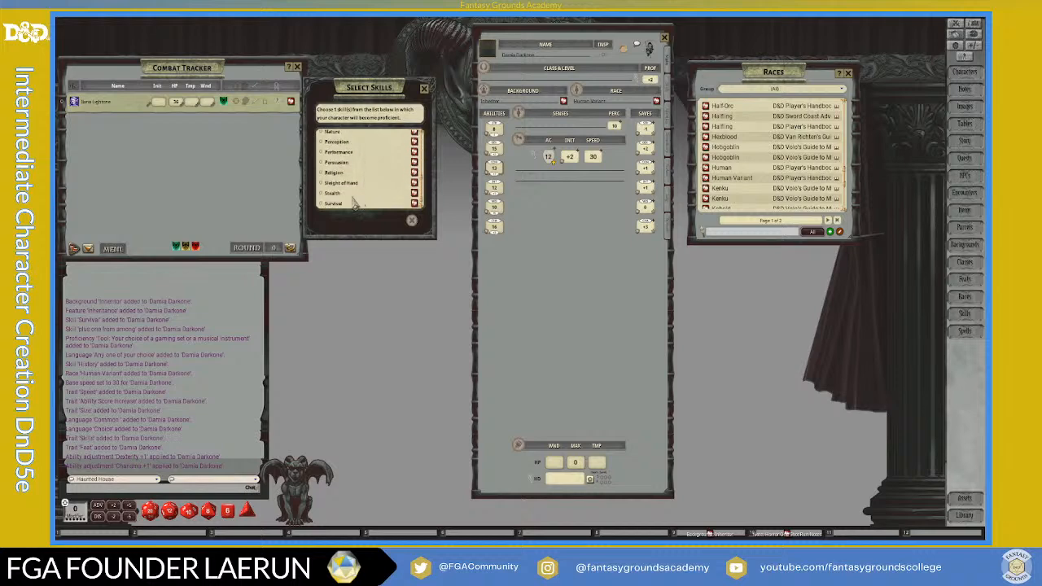
scroll(387, 206, up, 2)
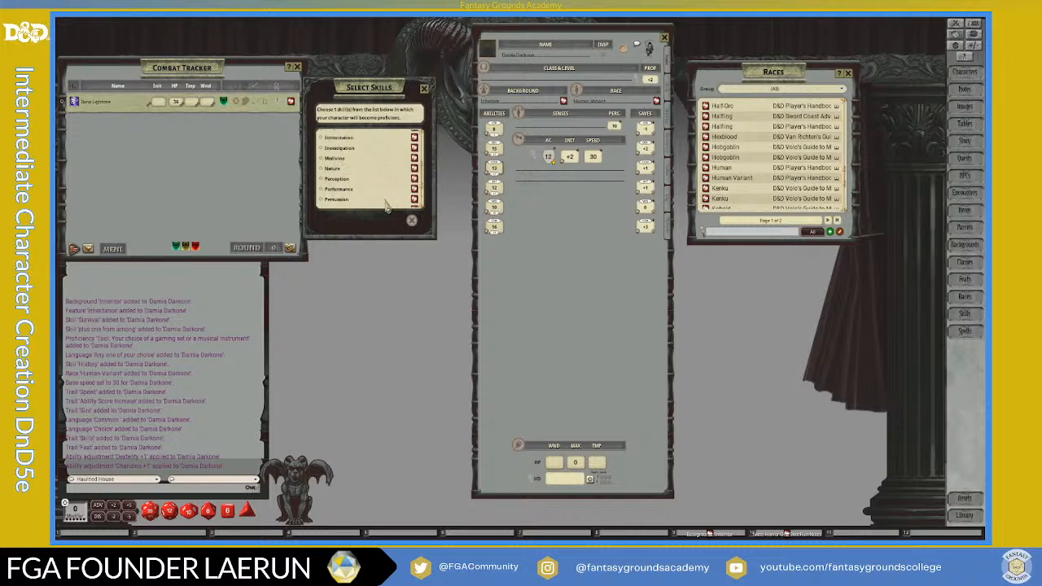
scroll(387, 206, down, 2)
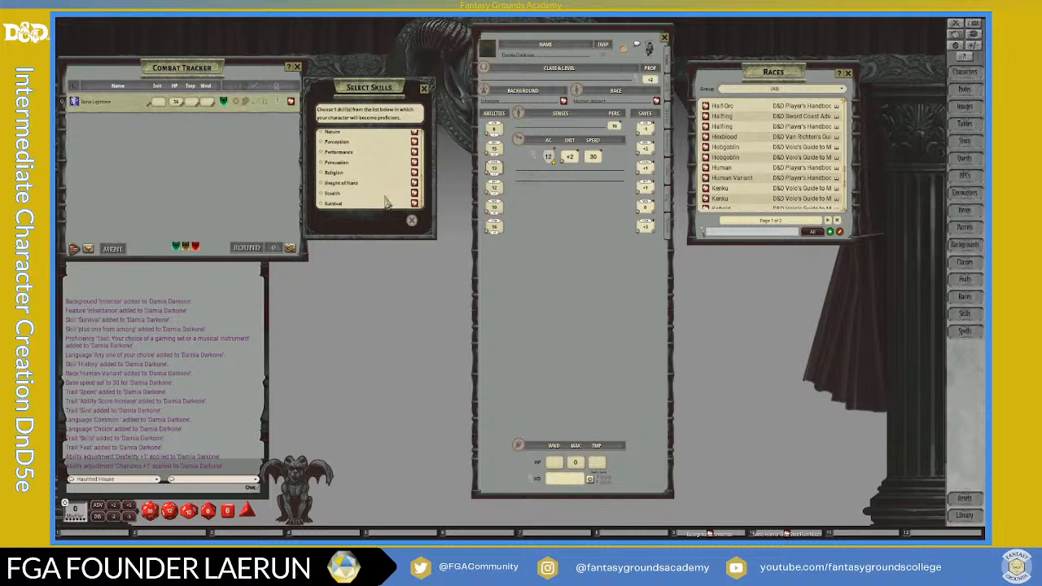
scroll(383, 195, up, 5)
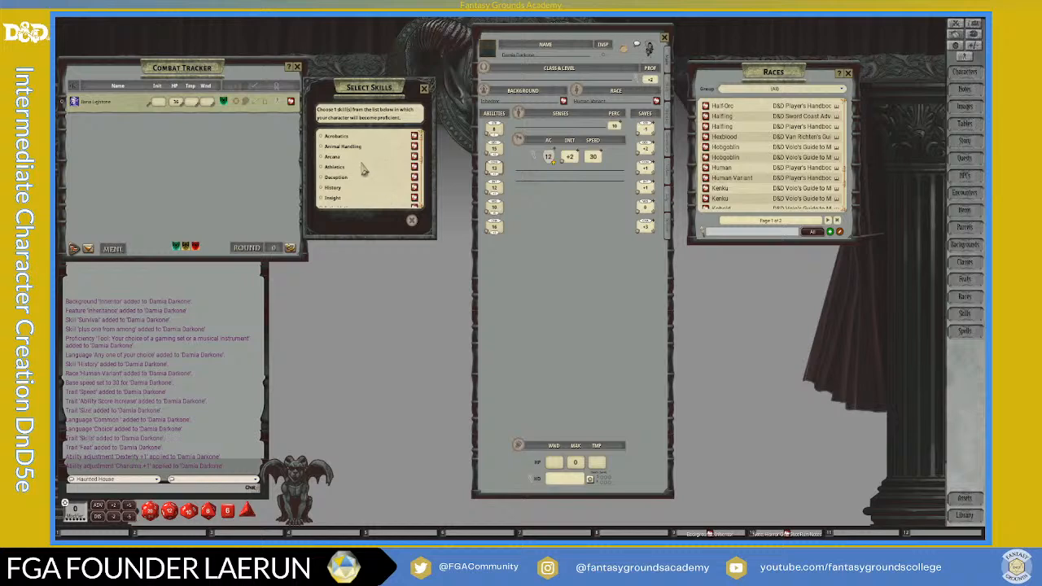
scroll(378, 178, down, 1)
scroll(378, 178, down, 3)
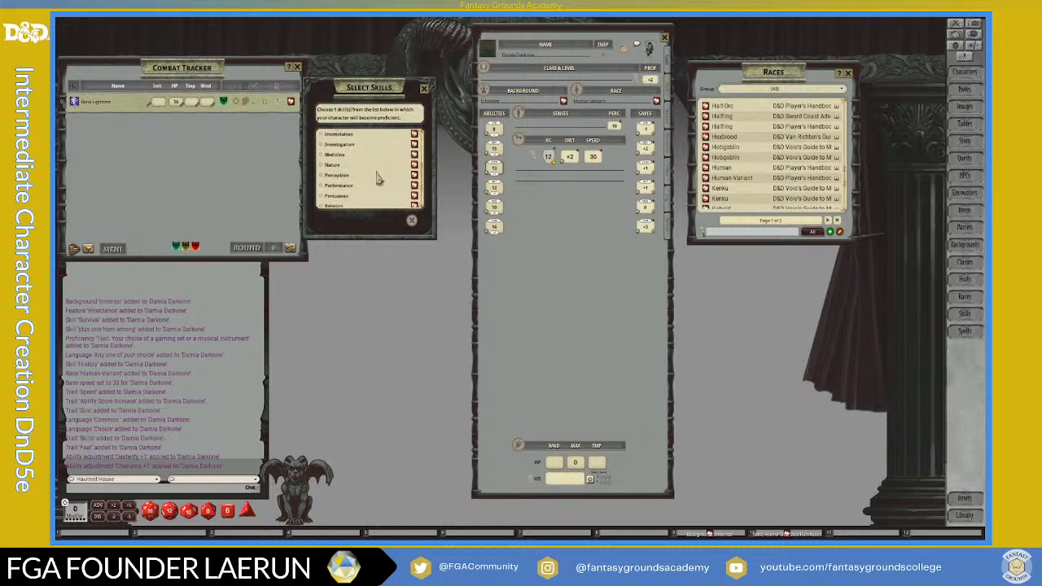
scroll(378, 178, down, 1)
click(323, 192)
scroll(379, 196, down, 1)
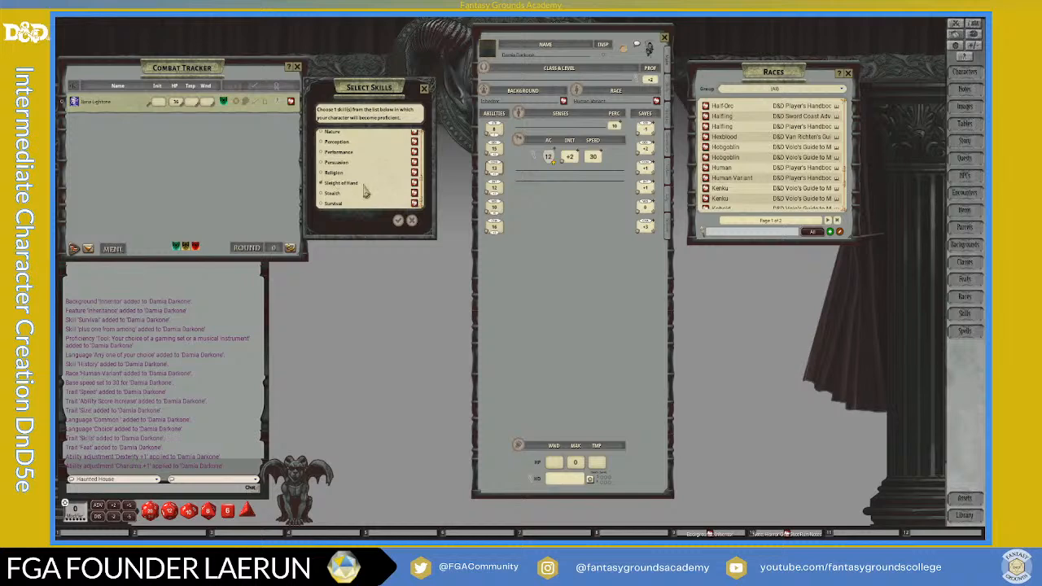
click(398, 222)
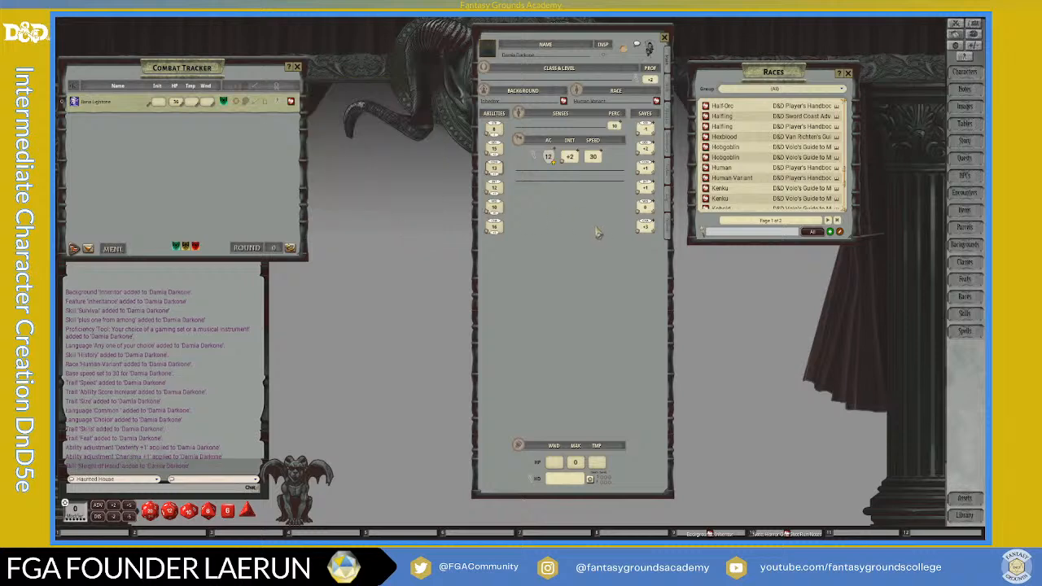
- Look through the remaining entries of the races list and close it
scroll(775, 204, down, 5)
scroll(776, 204, down, 2)
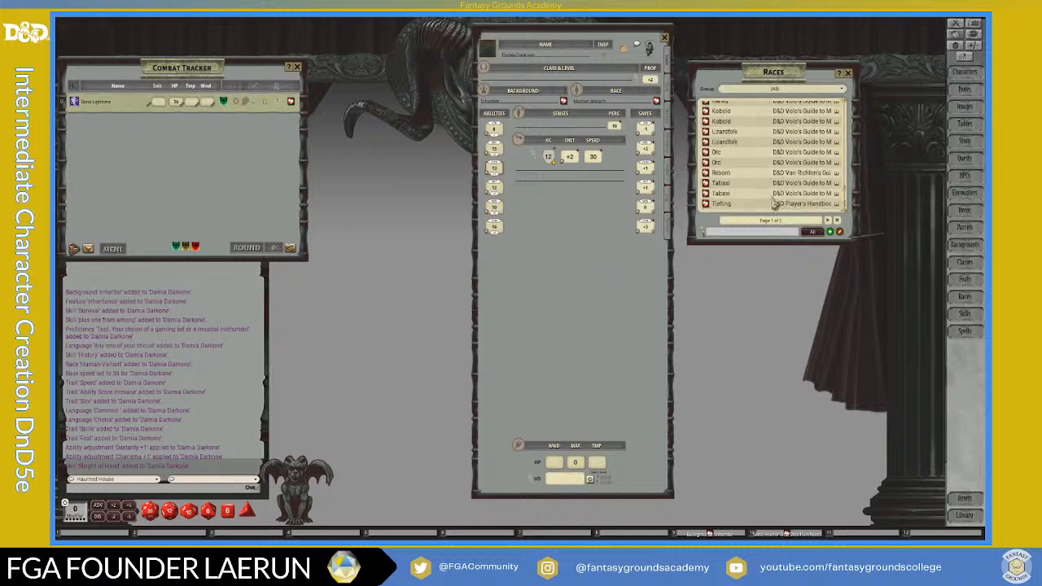
scroll(775, 204, up, 7)
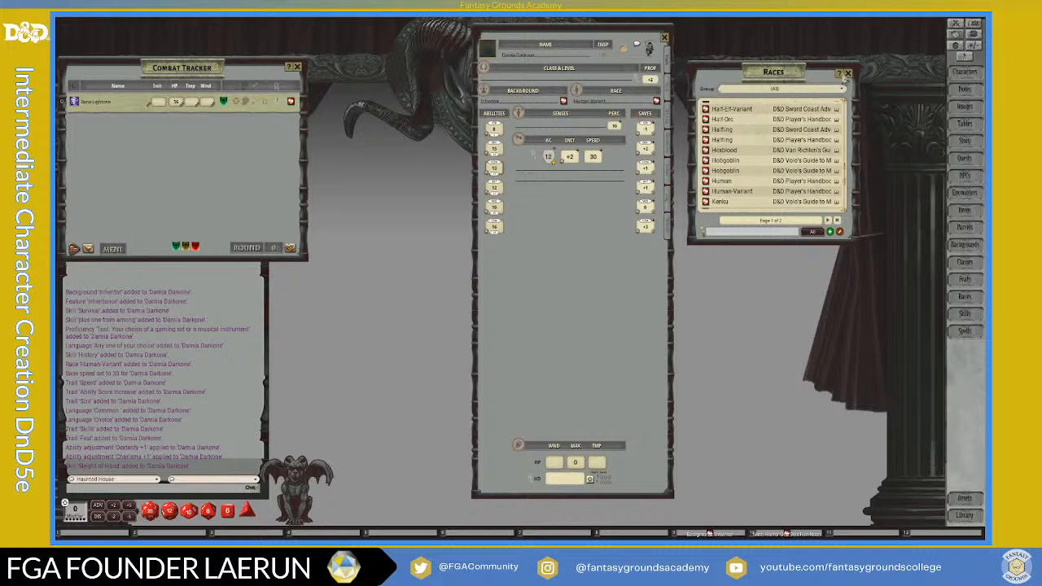
click(848, 73)
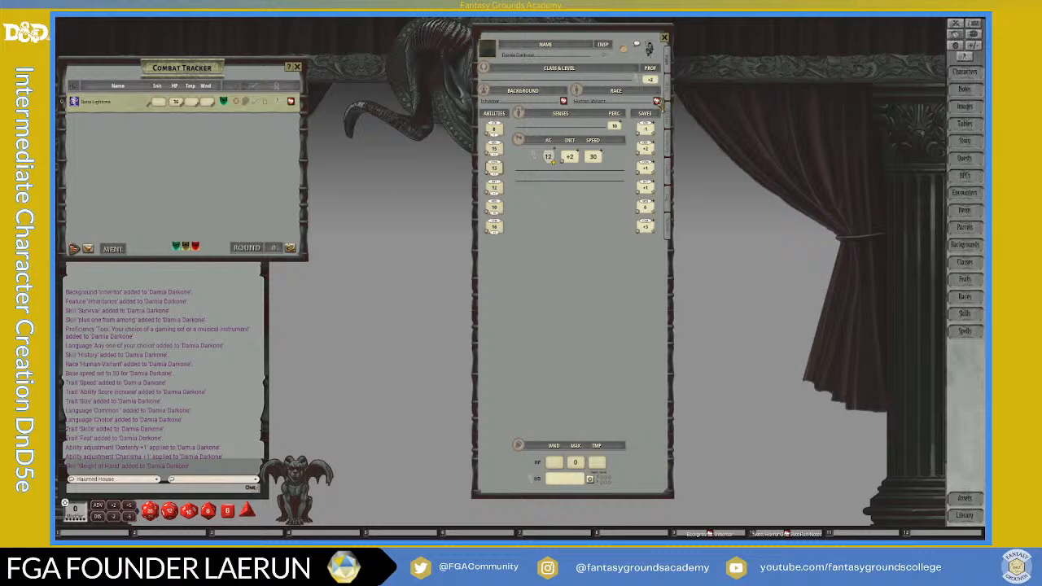
- Open the character's Human Variant record beside the sheet, enlarge it and read down to its racial traits
click(656, 101)
drag(541, 228, 771, 53)
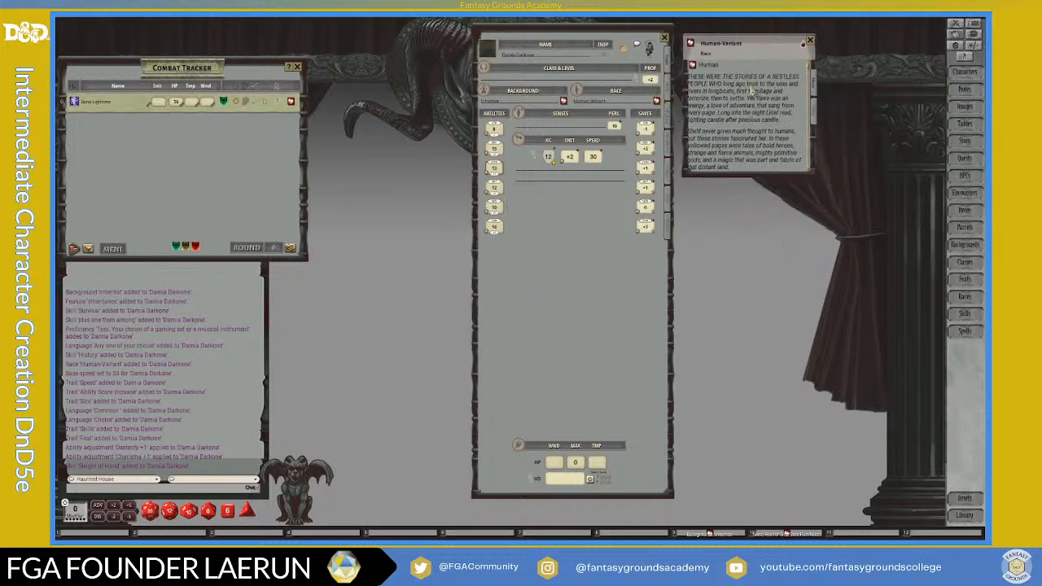
drag(748, 269, 747, 382)
scroll(744, 311, down, 10)
scroll(742, 311, down, 10)
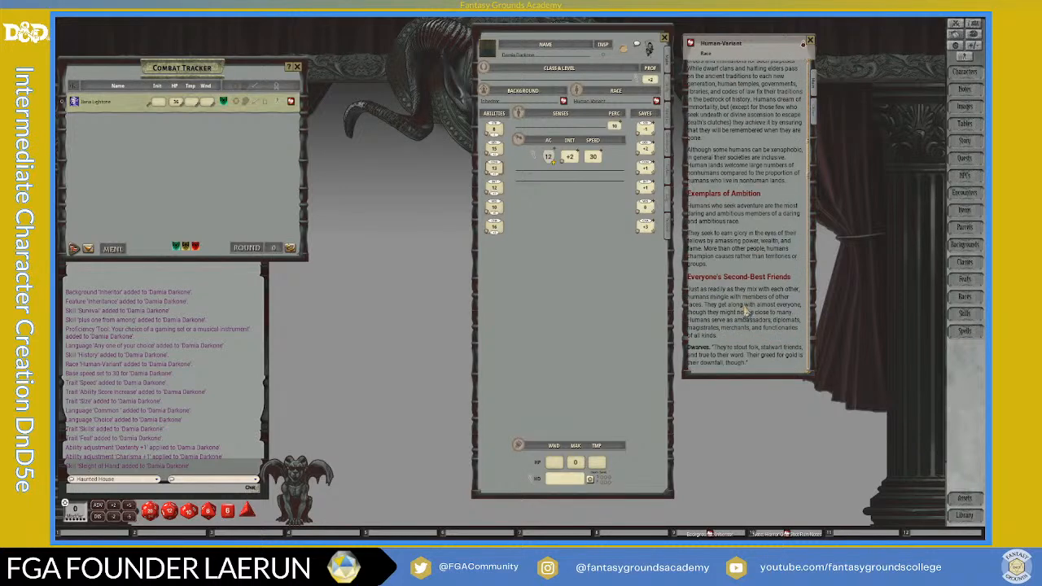
scroll(769, 277, down, 5)
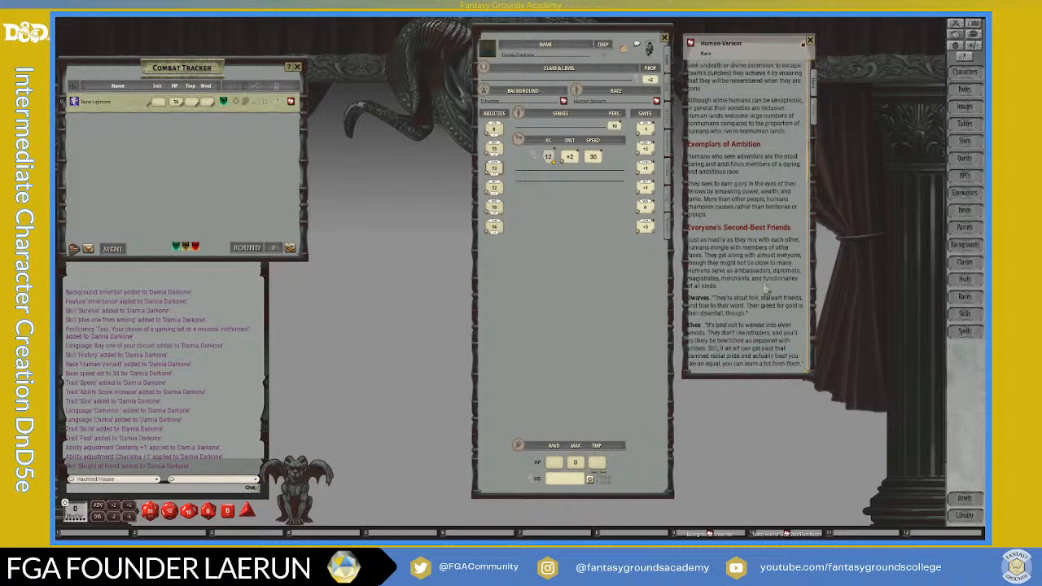
scroll(765, 291, down, 10)
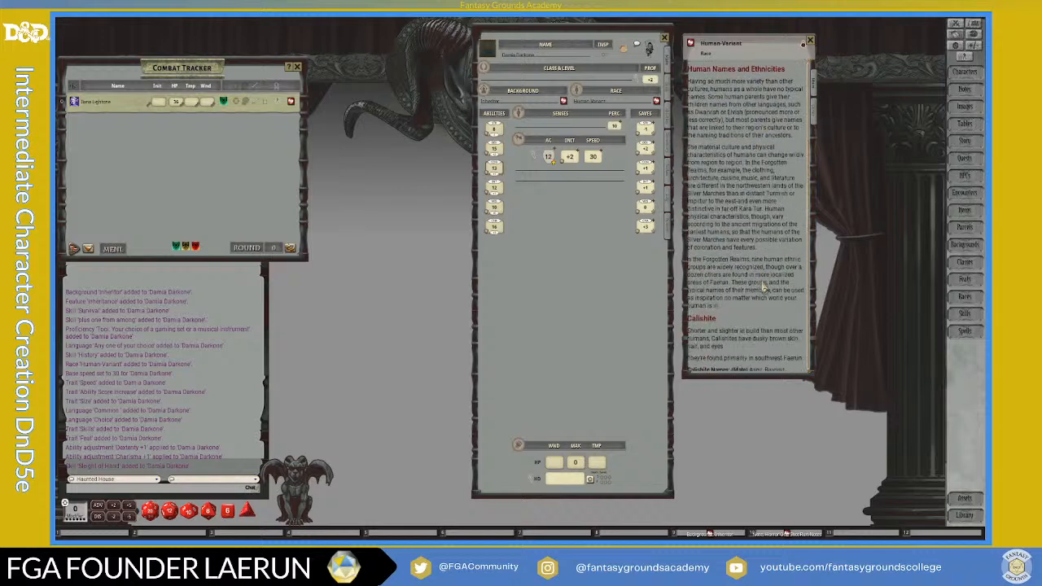
scroll(764, 289, down, 8)
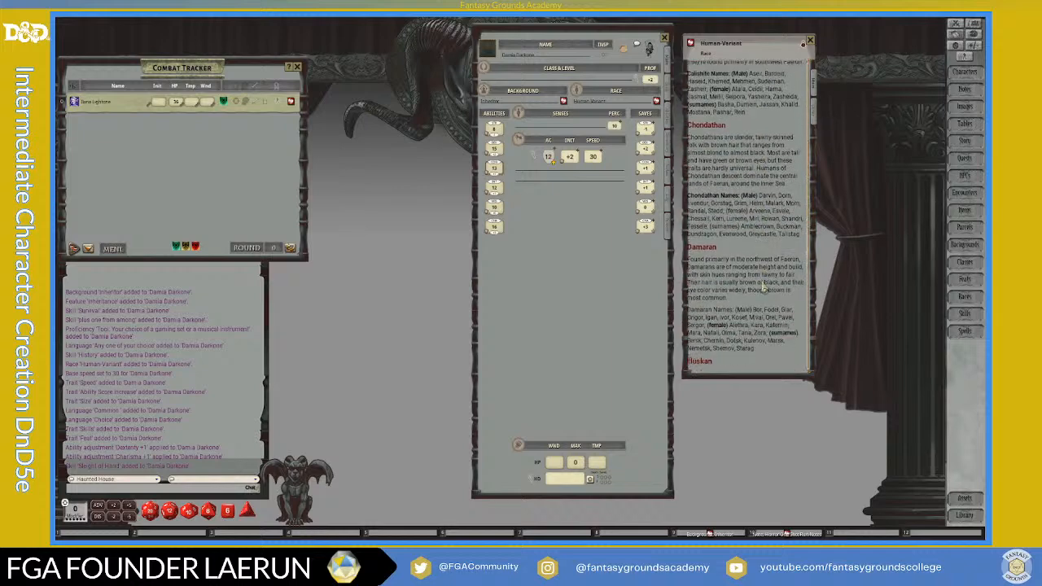
scroll(764, 289, down, 8)
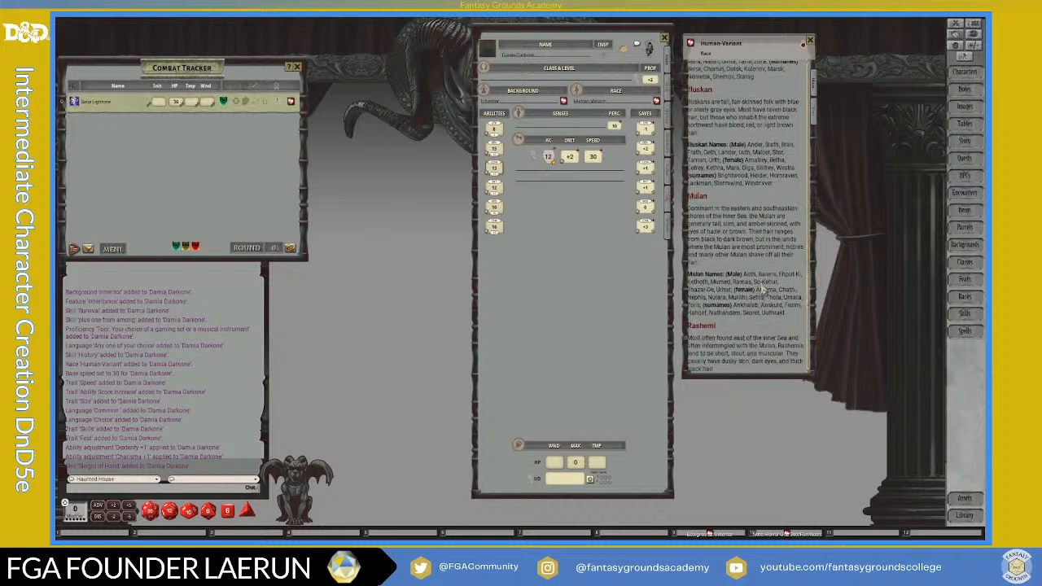
scroll(764, 289, down, 8)
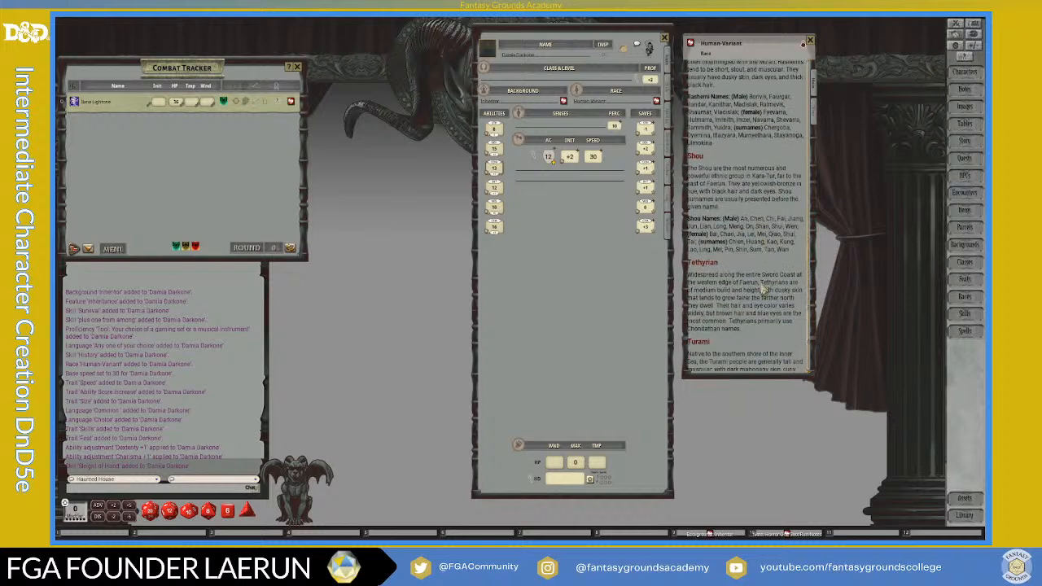
scroll(763, 286, down, 5)
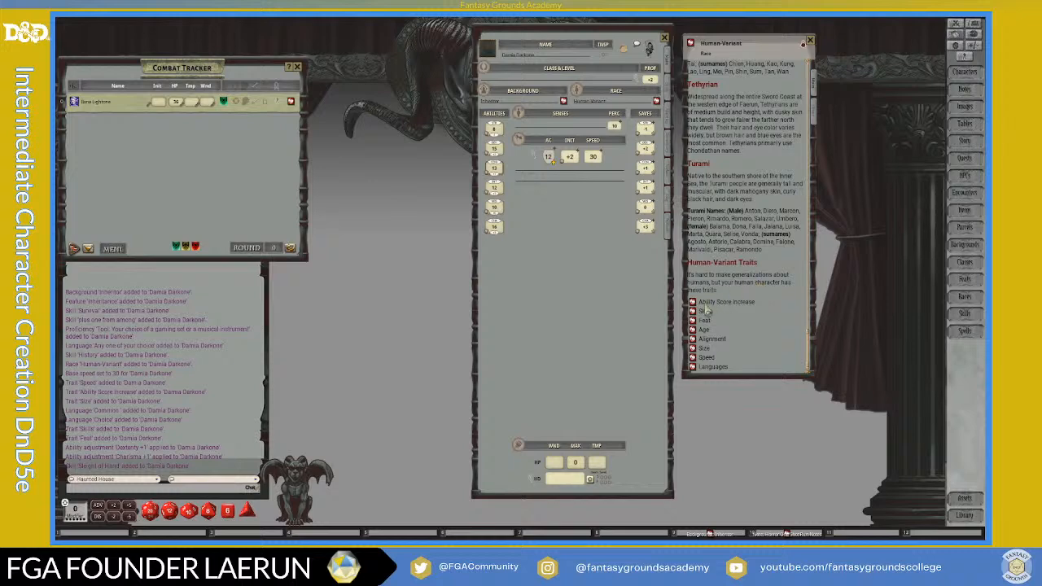
- Read the Feat racial trait, then close it and the Human Variant record
click(693, 321)
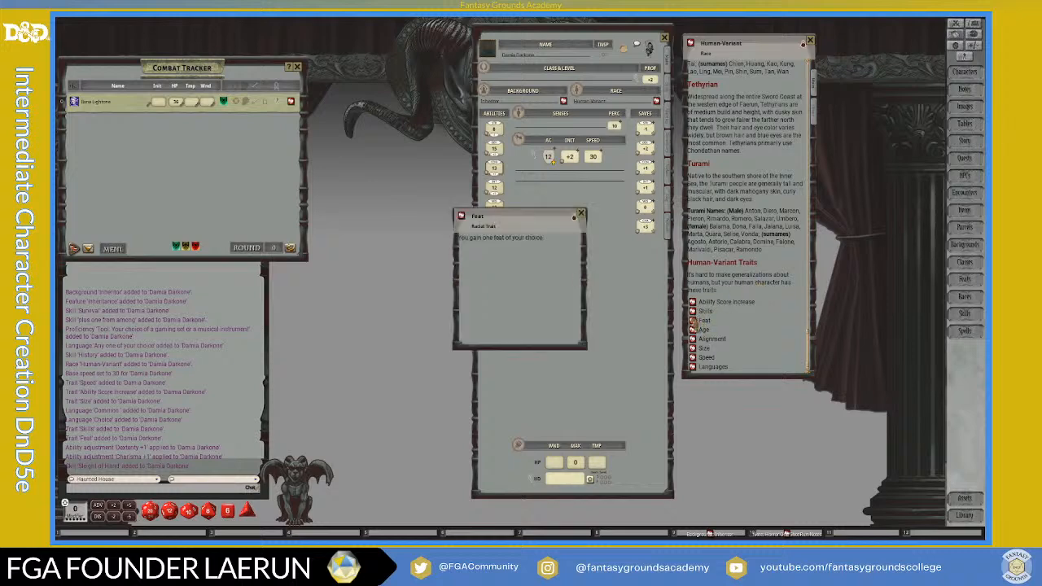
click(580, 215)
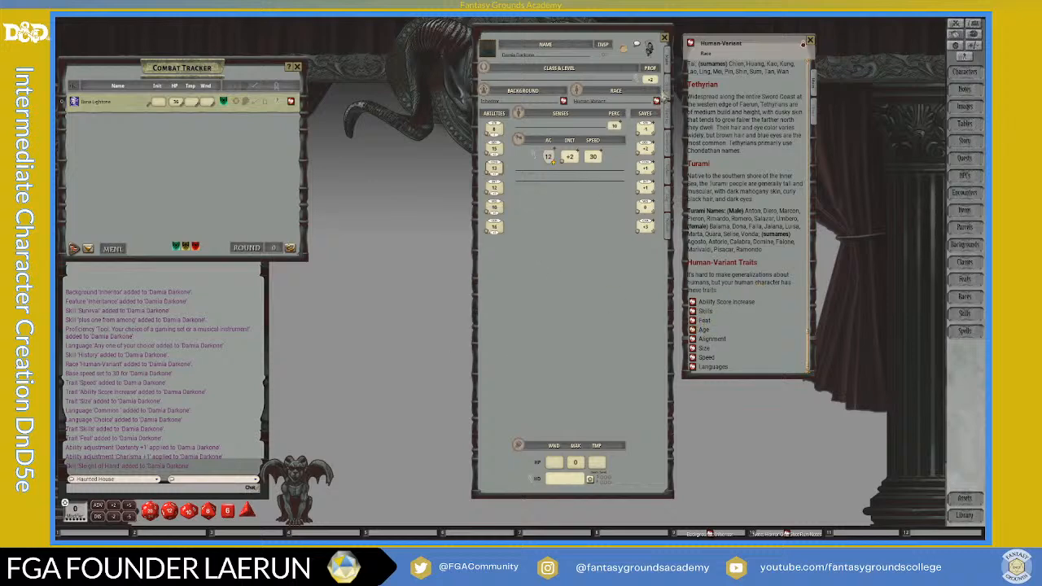
click(810, 40)
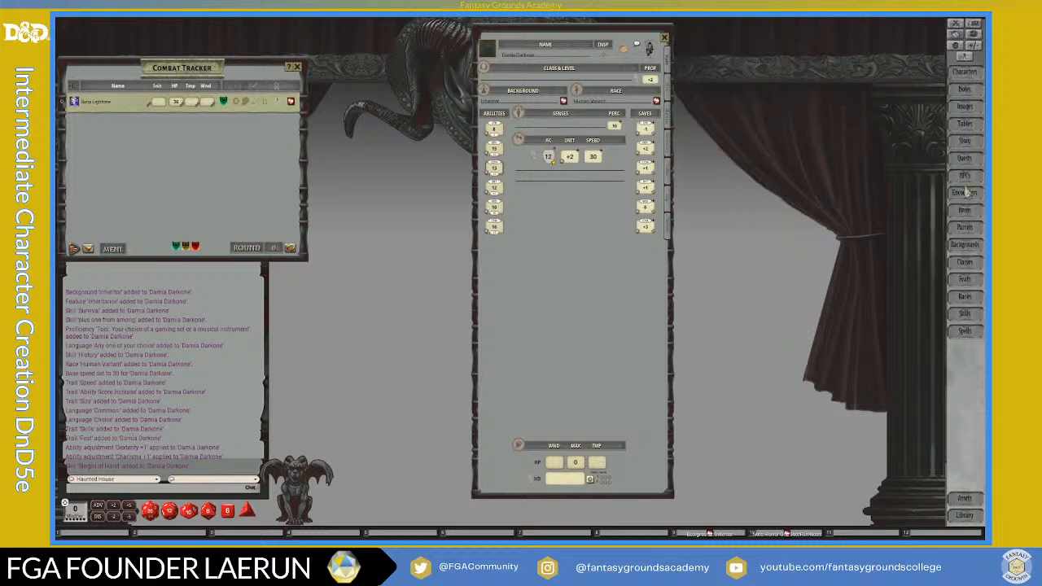
- Open the feats list, place it beside the character sheet and browse it as far as Keen Mind
click(964, 279)
drag(552, 195, 815, 64)
scroll(748, 176, down, 1)
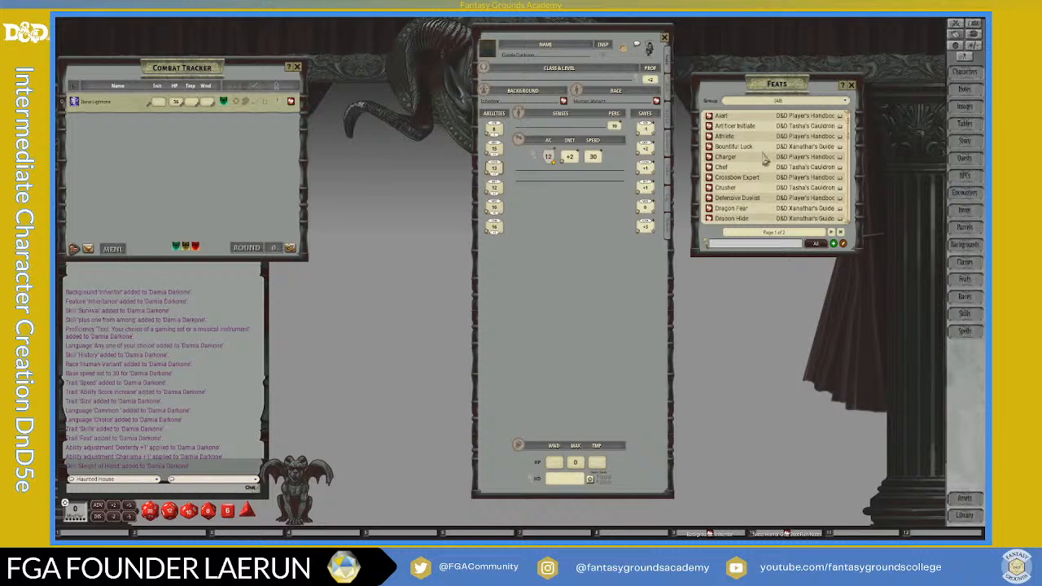
scroll(747, 176, down, 10)
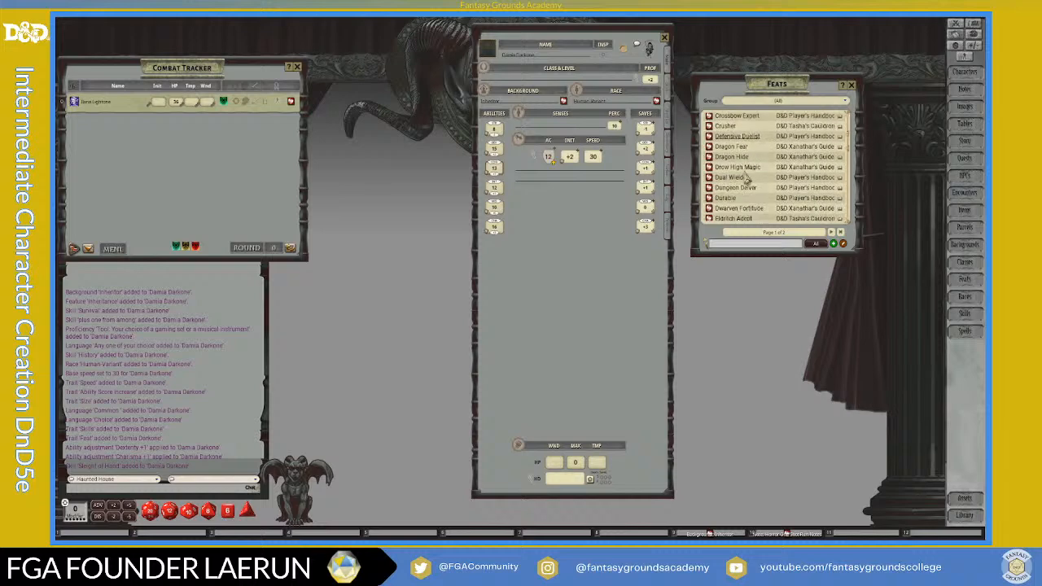
scroll(747, 179, down, 2)
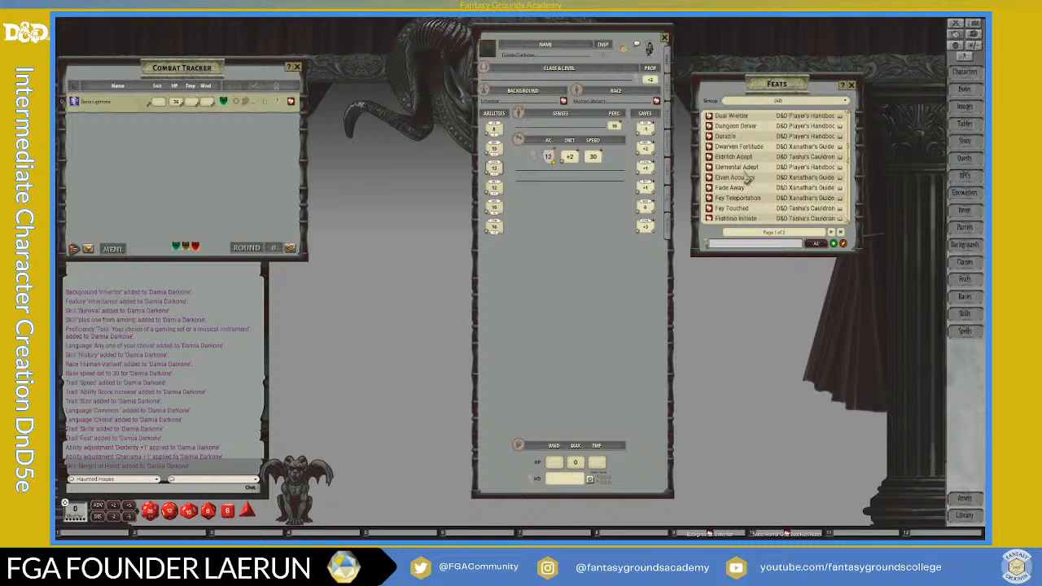
scroll(747, 178, down, 3)
scroll(762, 185, down, 8)
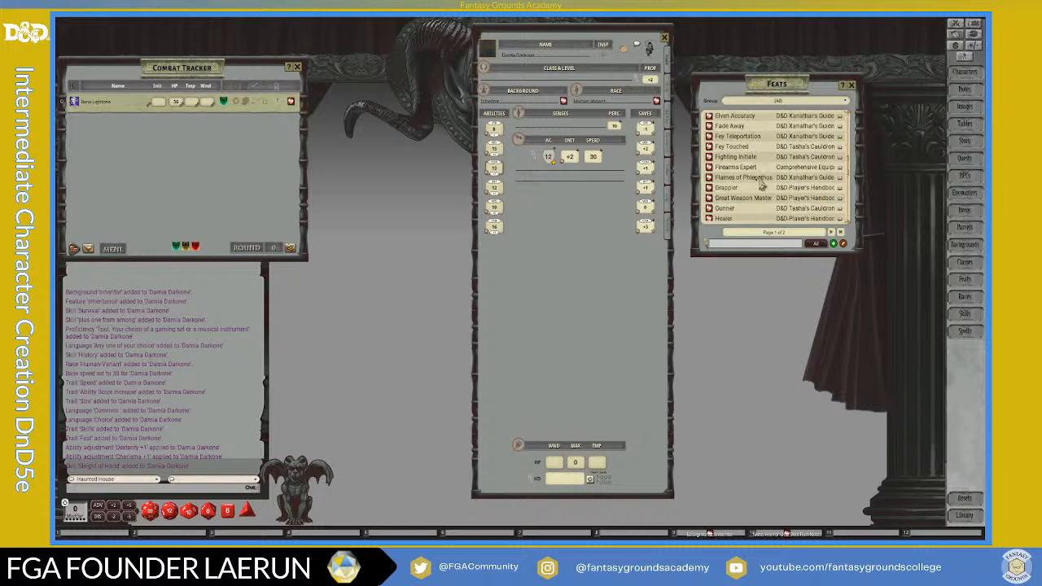
scroll(762, 185, down, 4)
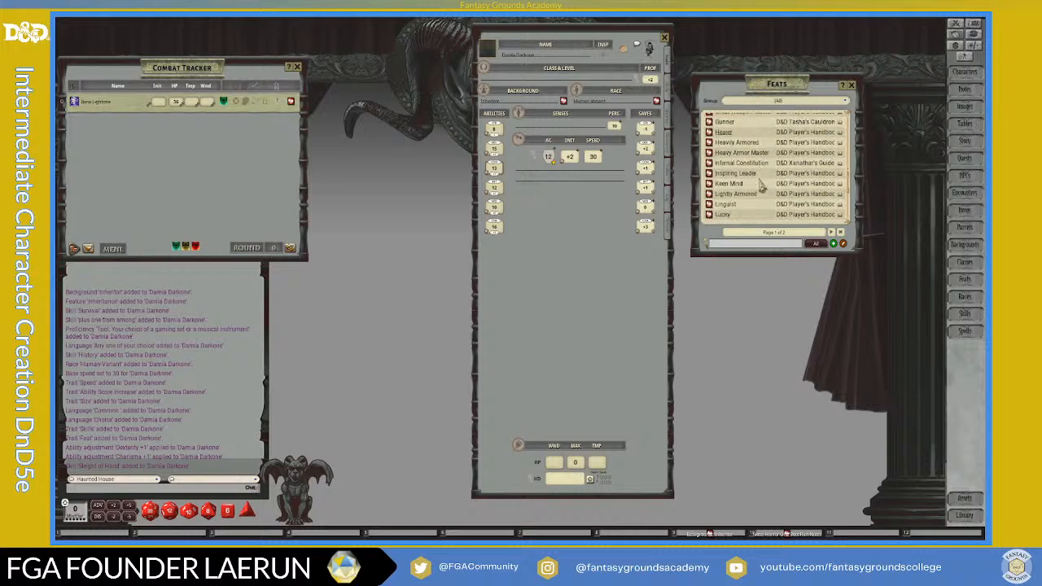
- Read the Keen Mind feat, close its record and browse the rest of the first page of feats
click(708, 171)
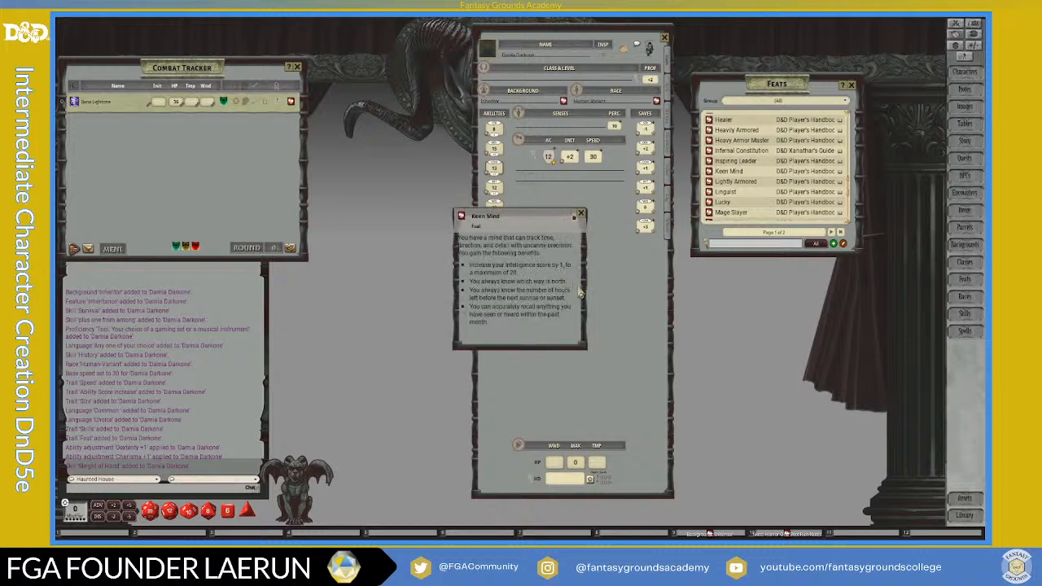
click(581, 216)
scroll(772, 194, down, 1)
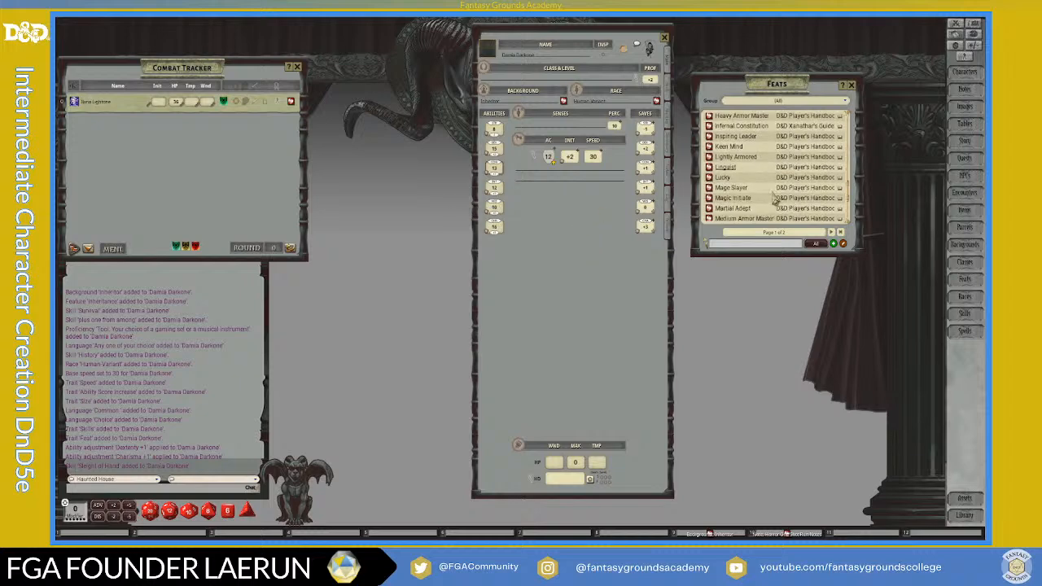
scroll(775, 198, down, 4)
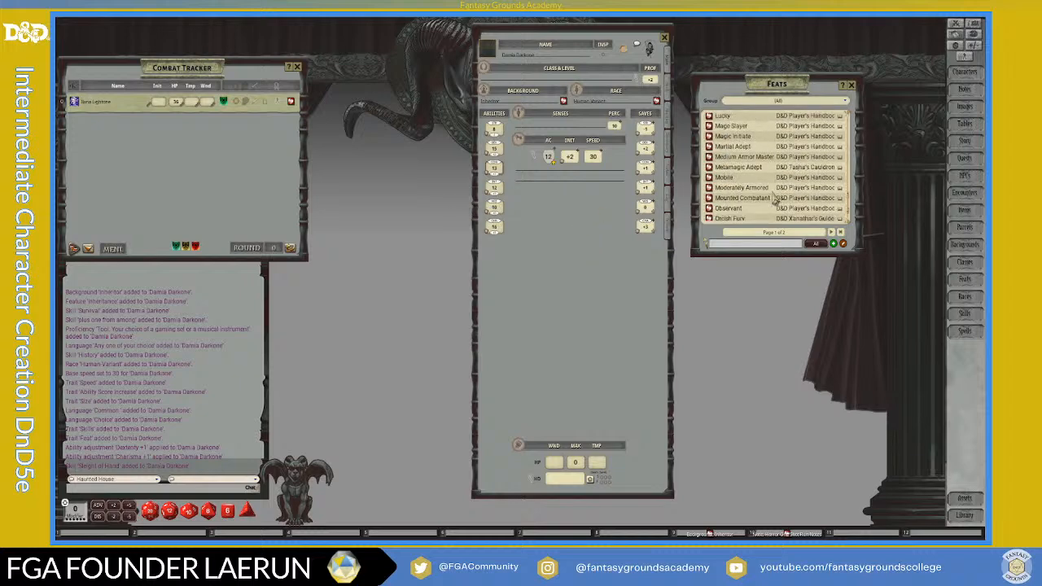
scroll(775, 200, down, 1)
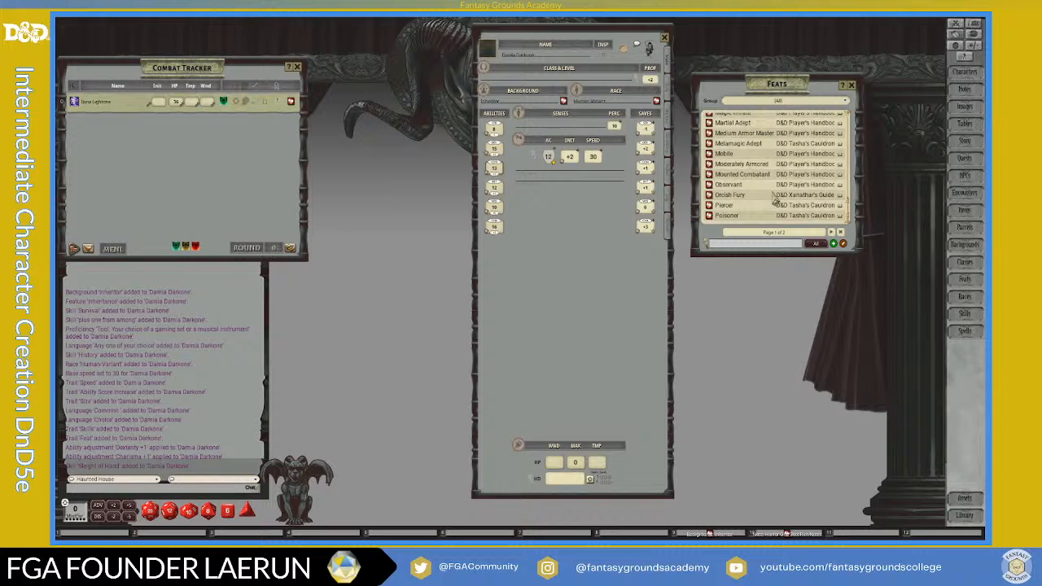
- Enlarge the feats list, go to its second page and read the War Caster feat's description
drag(849, 254, 822, 442)
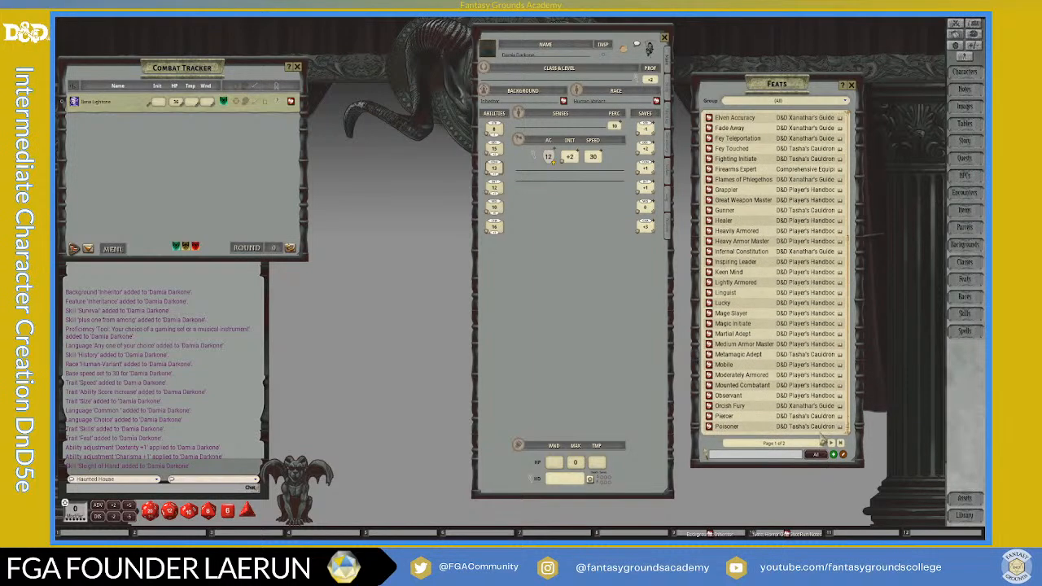
click(830, 442)
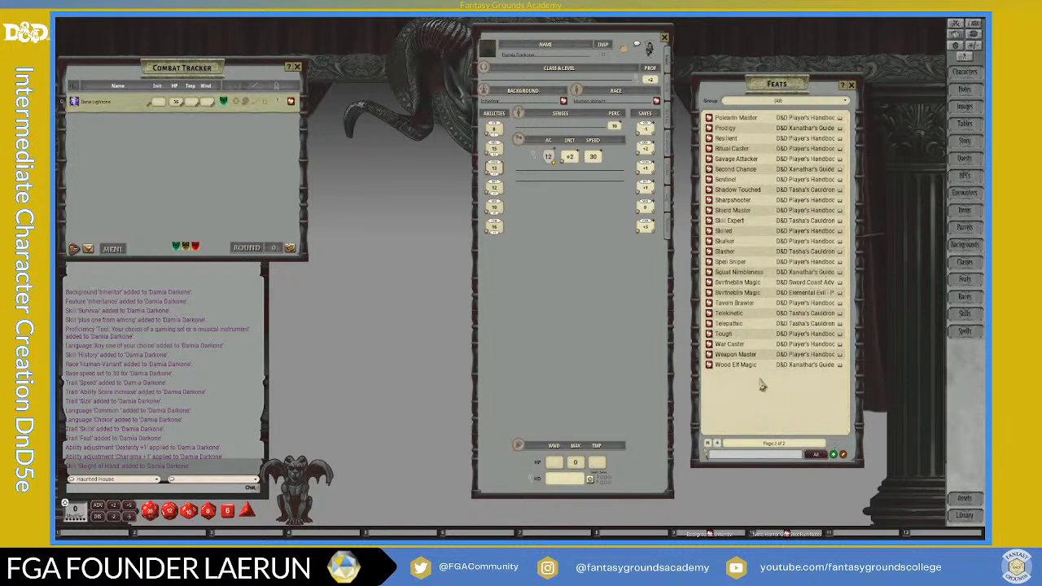
click(709, 345)
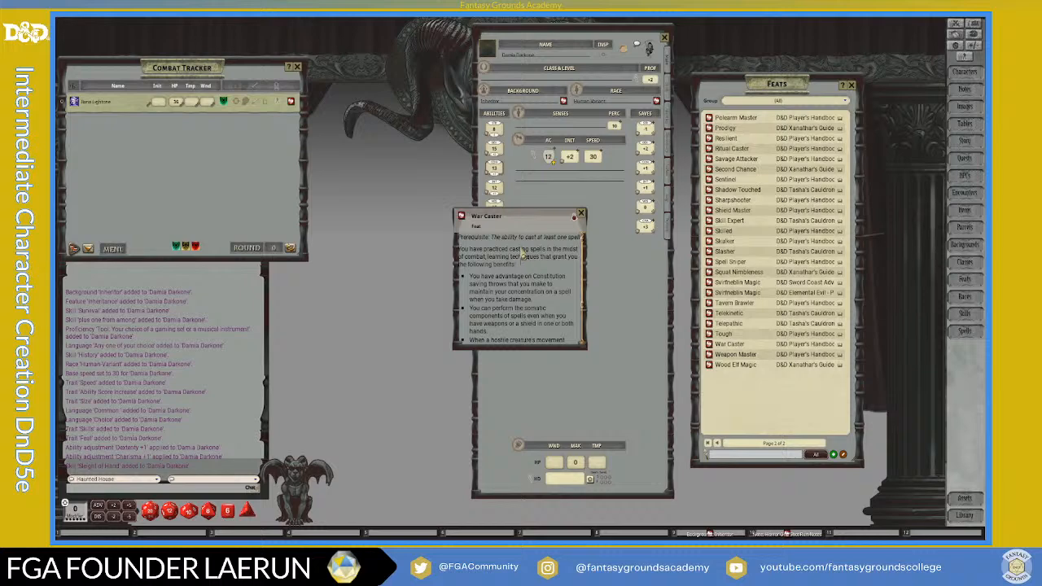
scroll(549, 257, down, 3)
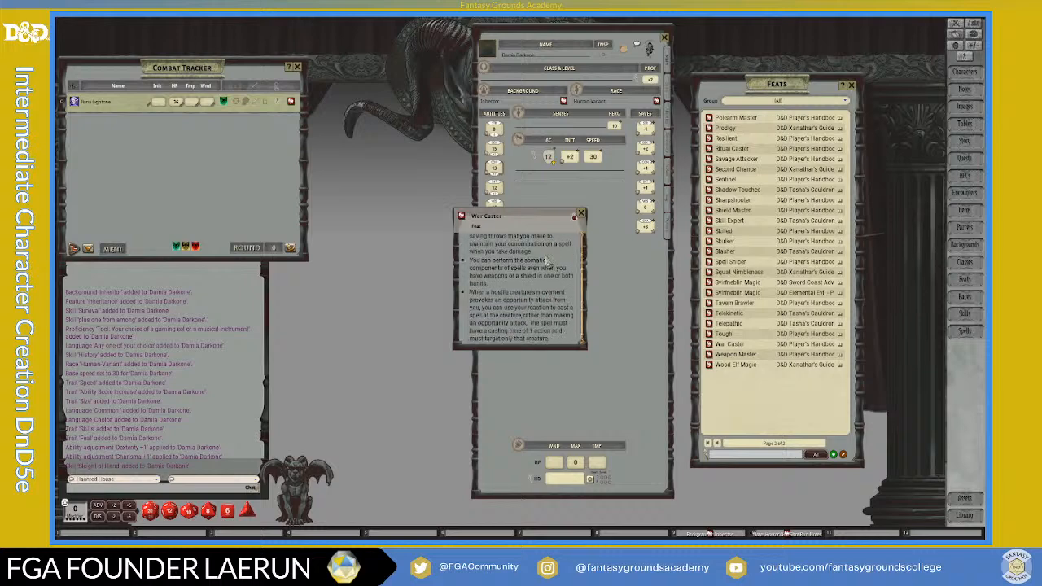
- Add the War Caster feat to the character's feats, then close its record and the feats list
scroll(549, 260, up, 3)
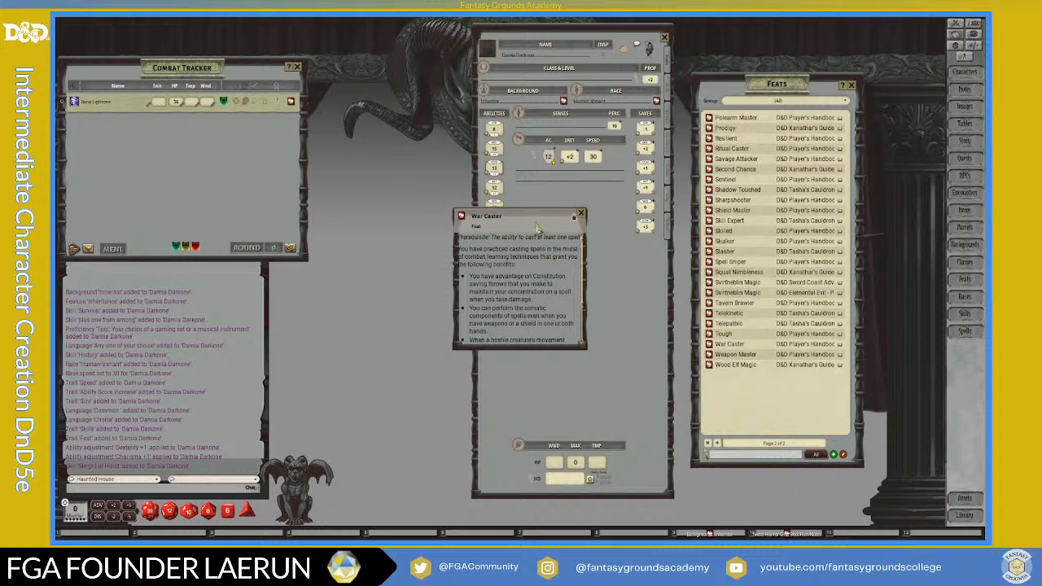
drag(541, 229, 418, 213)
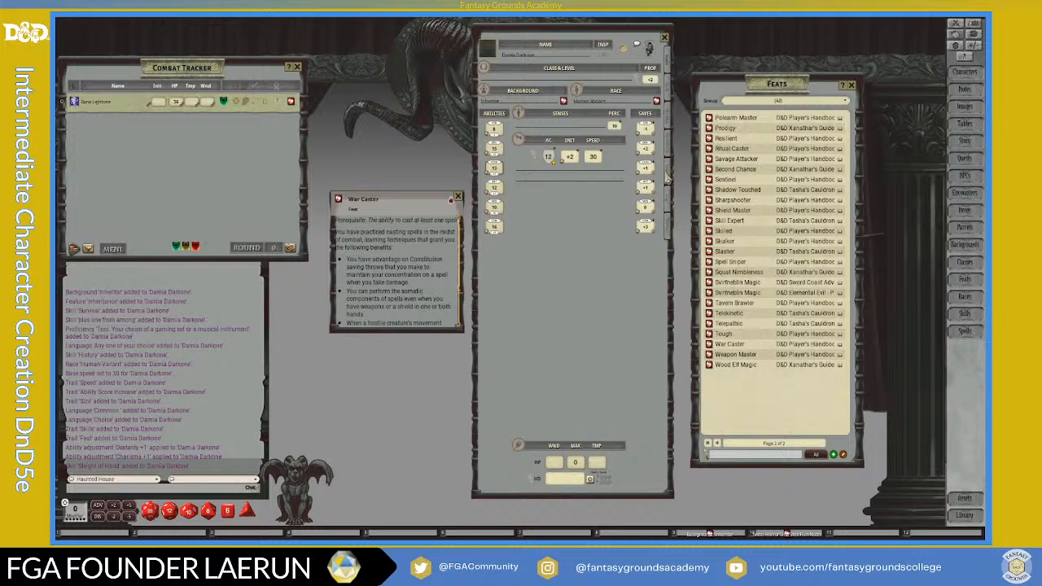
click(669, 101)
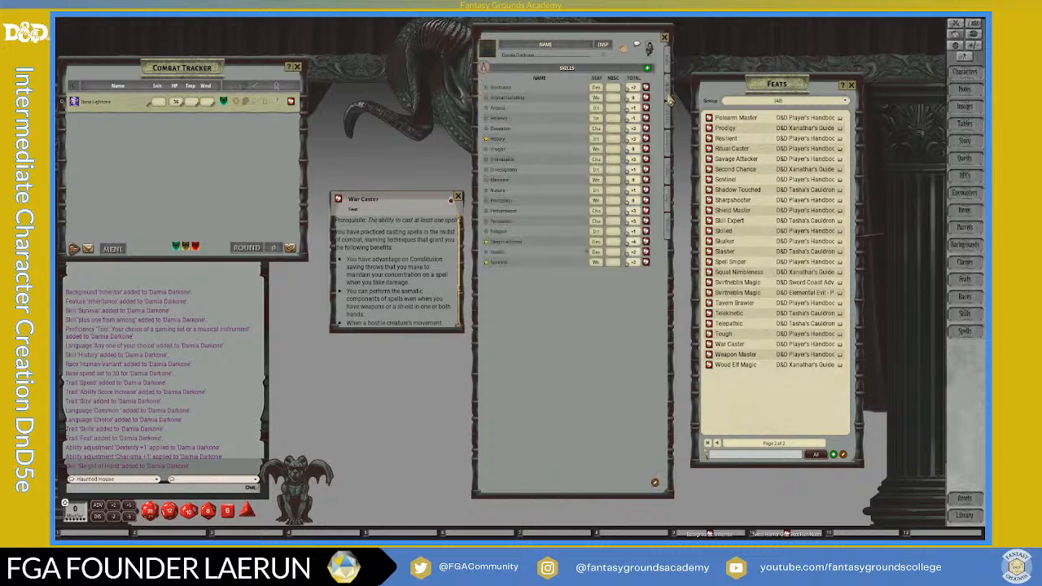
click(669, 113)
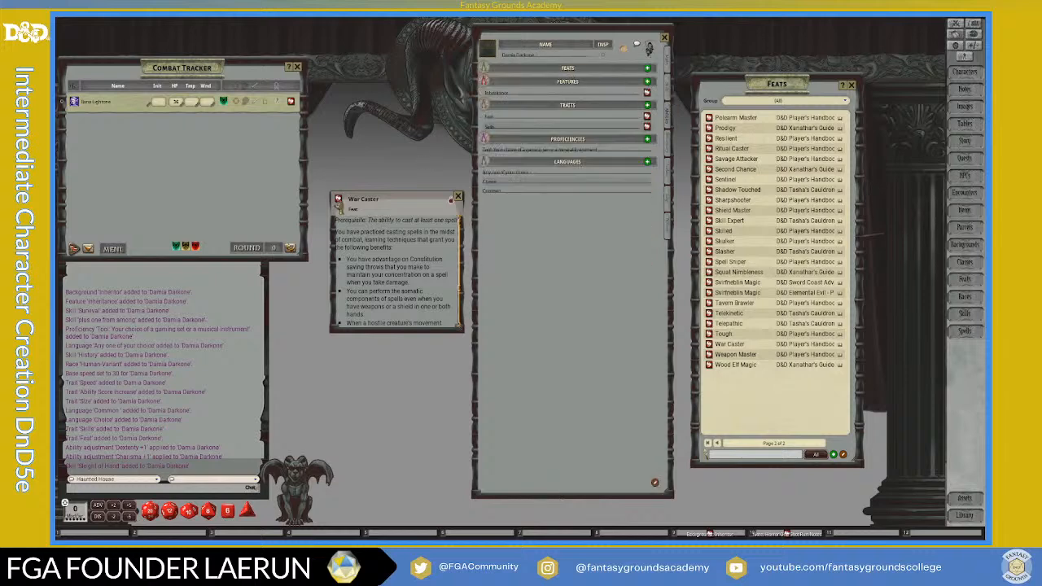
drag(568, 71, 568, 72)
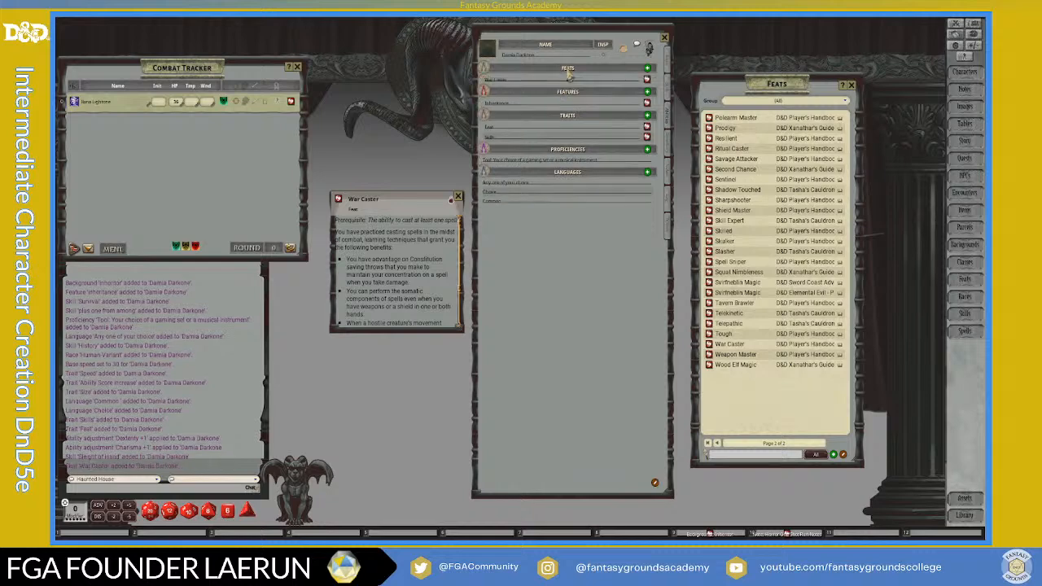
click(458, 198)
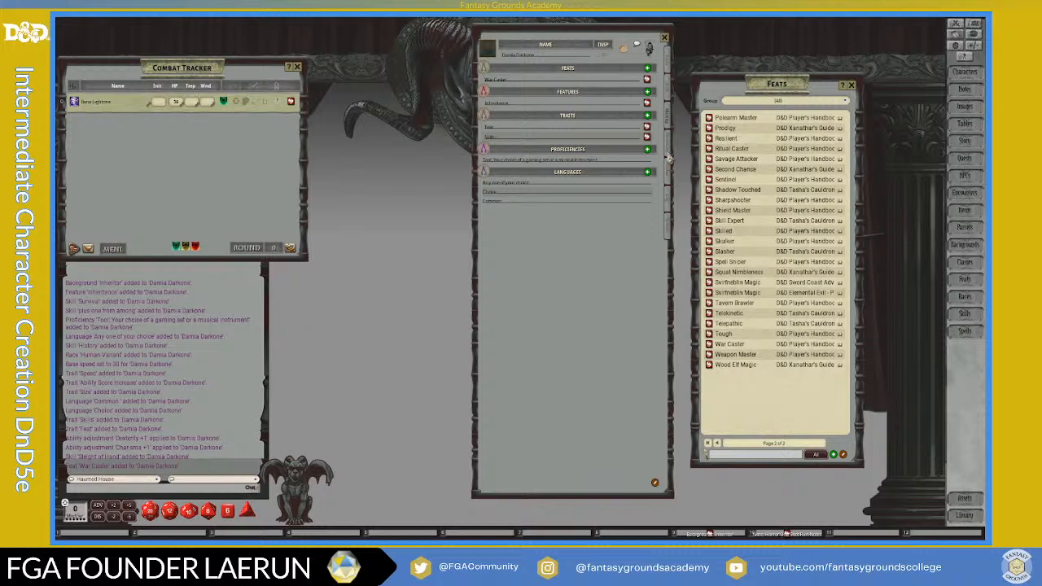
click(670, 67)
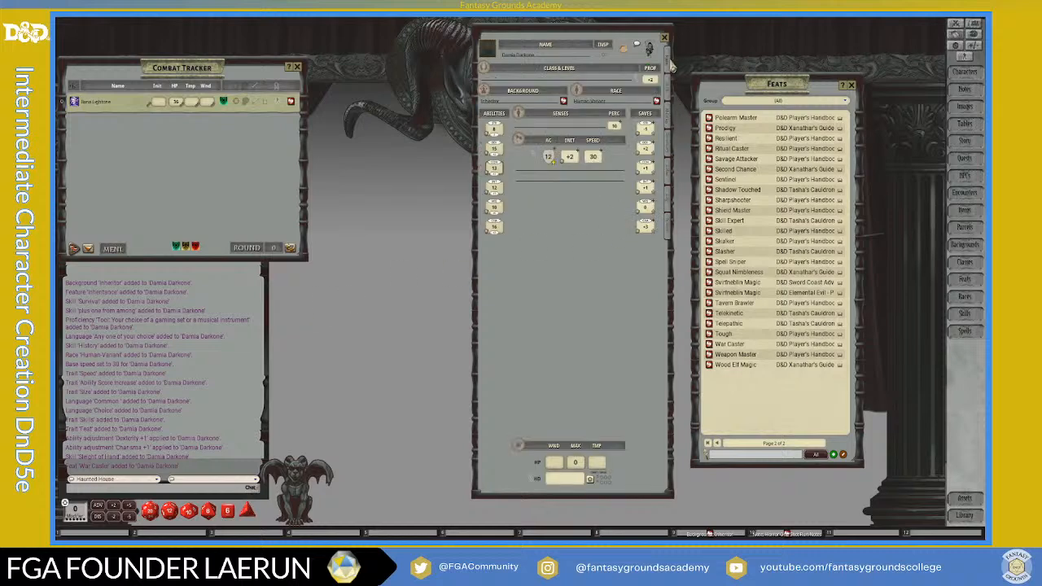
click(852, 84)
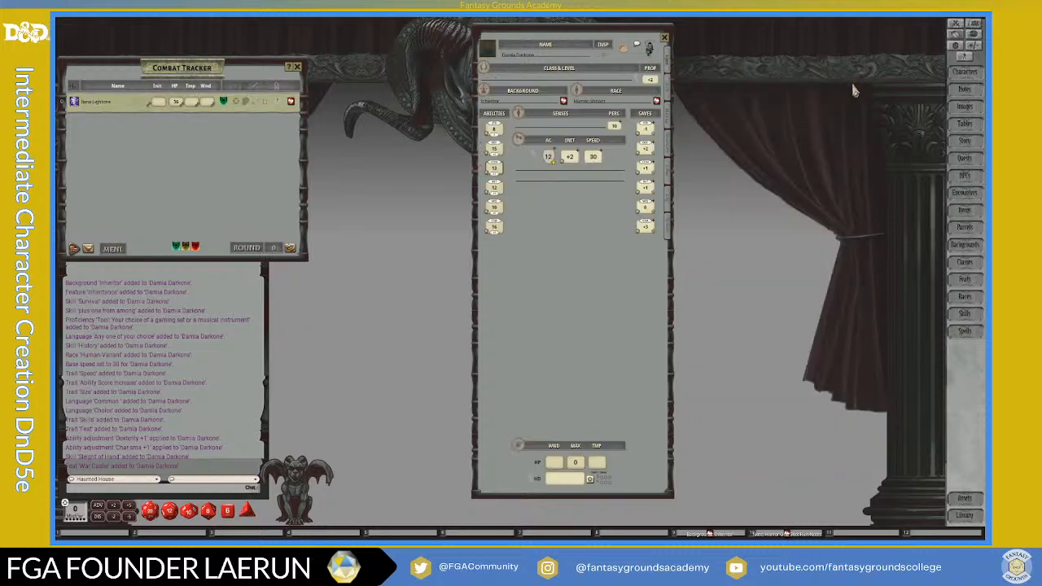
- Open the character's class and level window beside the sheet and add the Player's Handbook Warlock class from the classes list
click(635, 78)
drag(526, 229, 779, 42)
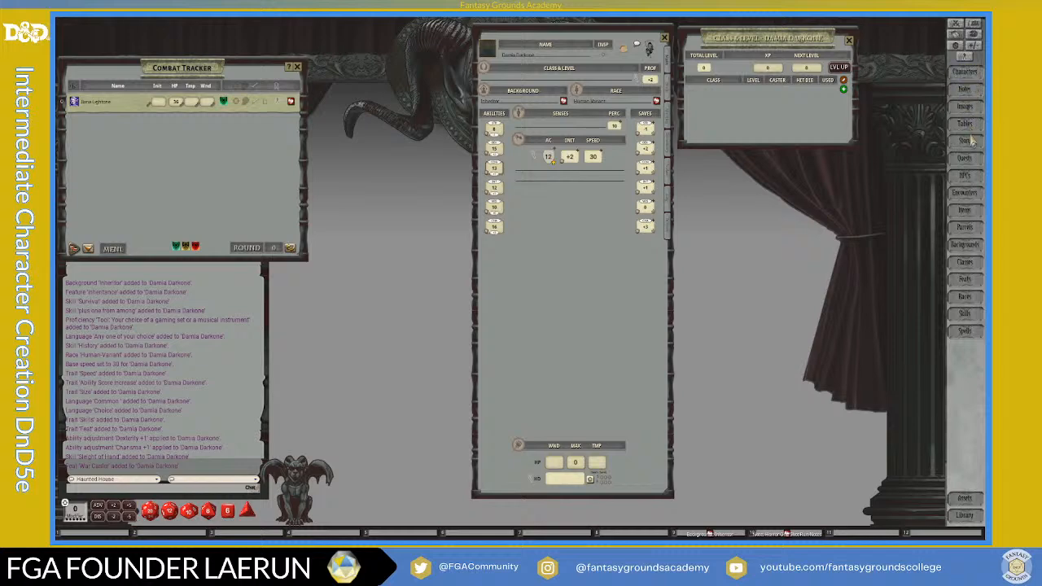
click(965, 262)
drag(497, 205, 474, 133)
scroll(490, 217, down, 10)
scroll(451, 228, down, 6)
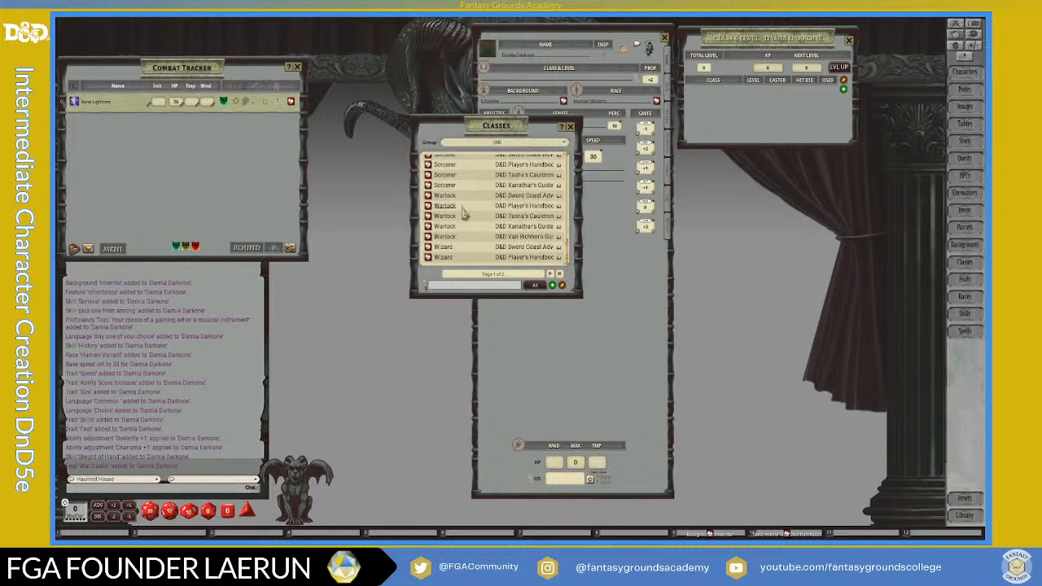
drag(426, 206, 707, 112)
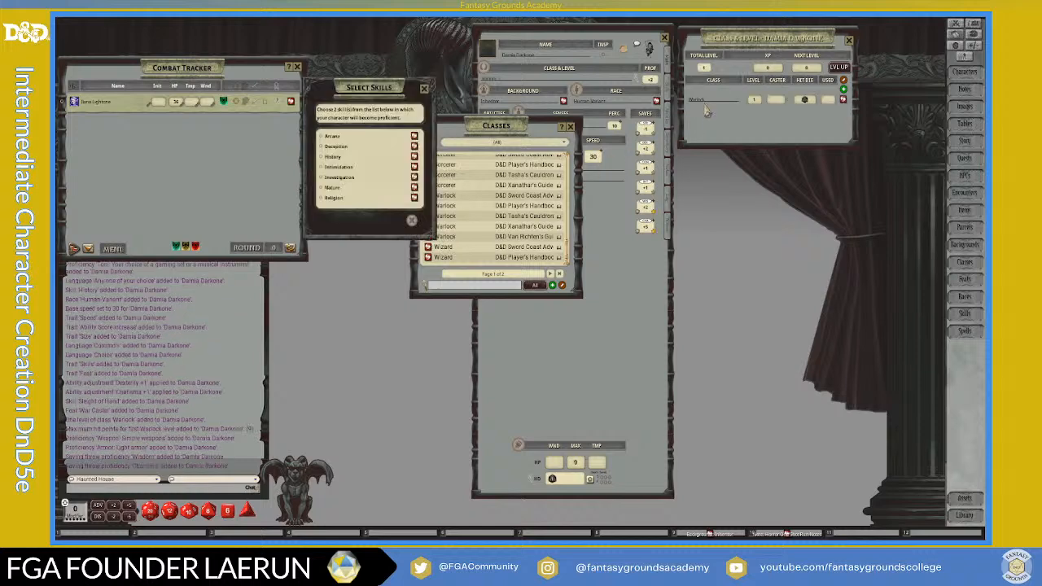
click(570, 127)
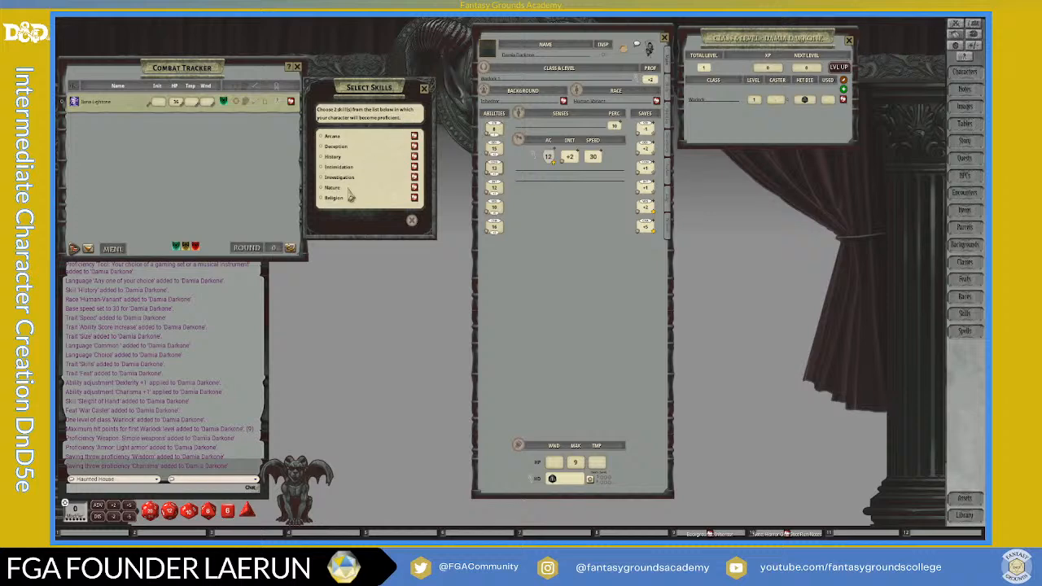
- Choose Arcana and Deception as the two Warlock skill proficiencies, with the character's skills in view
click(669, 93)
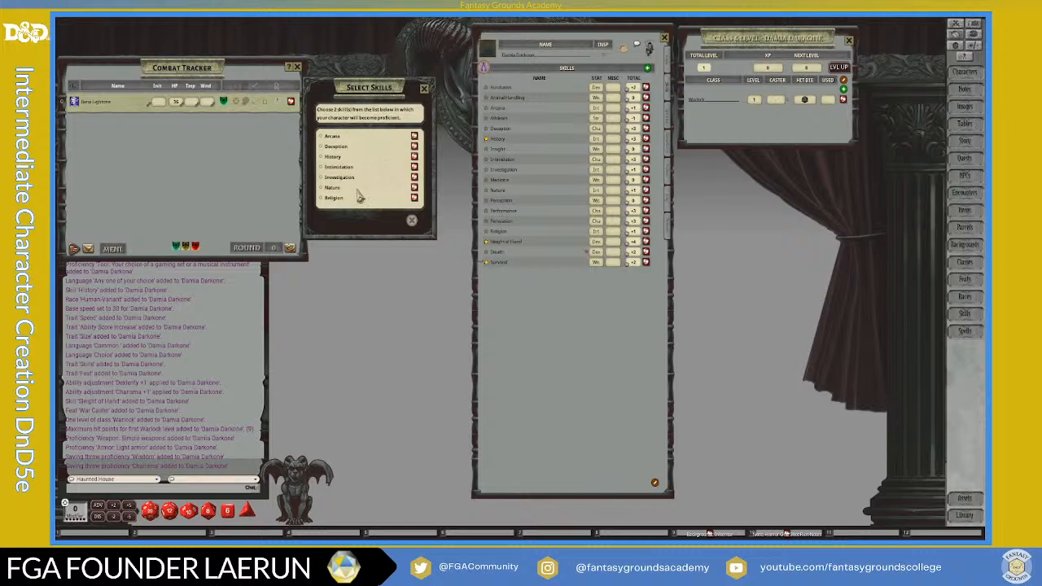
click(321, 137)
click(321, 147)
click(398, 220)
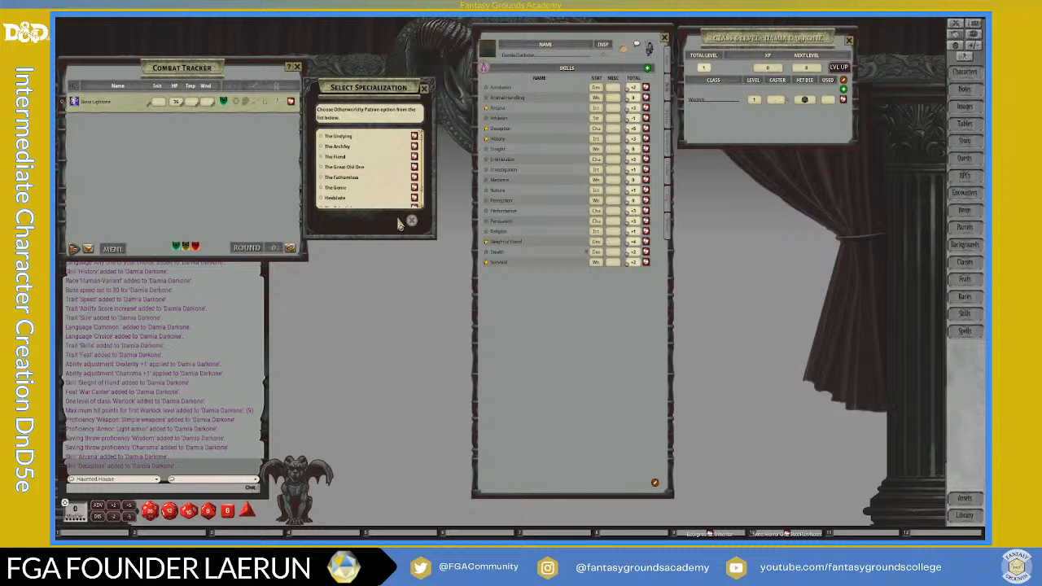
- Browse the Otherworldly Patron options, read The Undead's description and features, and close its record
scroll(371, 179, down, 1)
scroll(371, 179, up, 1)
drag(379, 88, 403, 71)
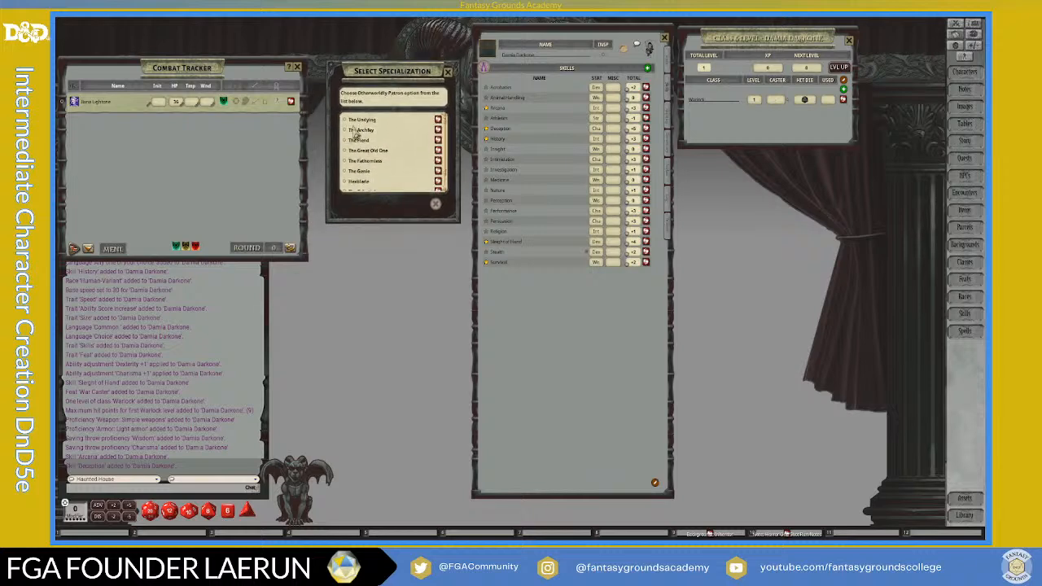
scroll(383, 159, down, 1)
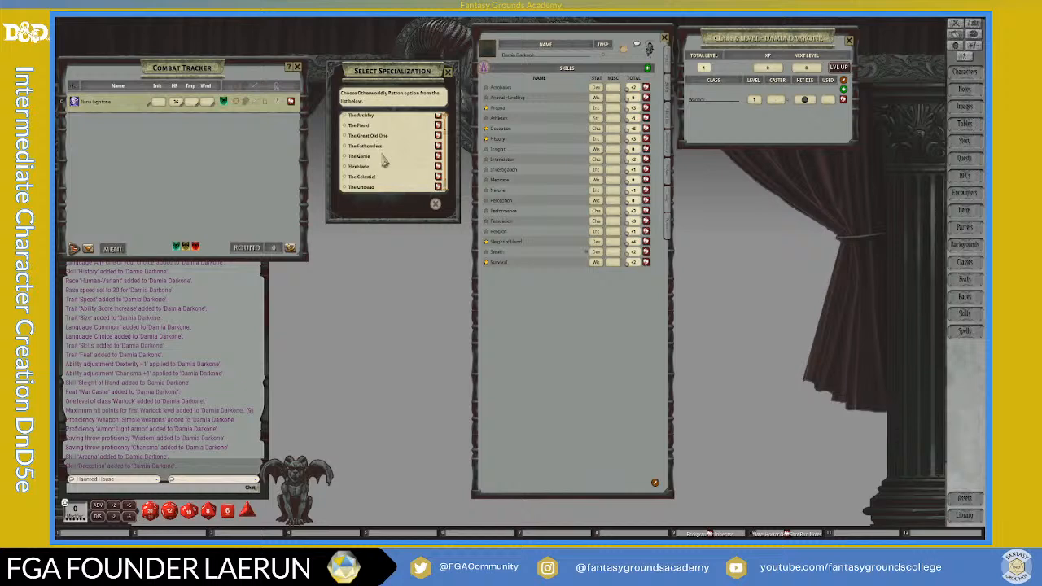
click(438, 186)
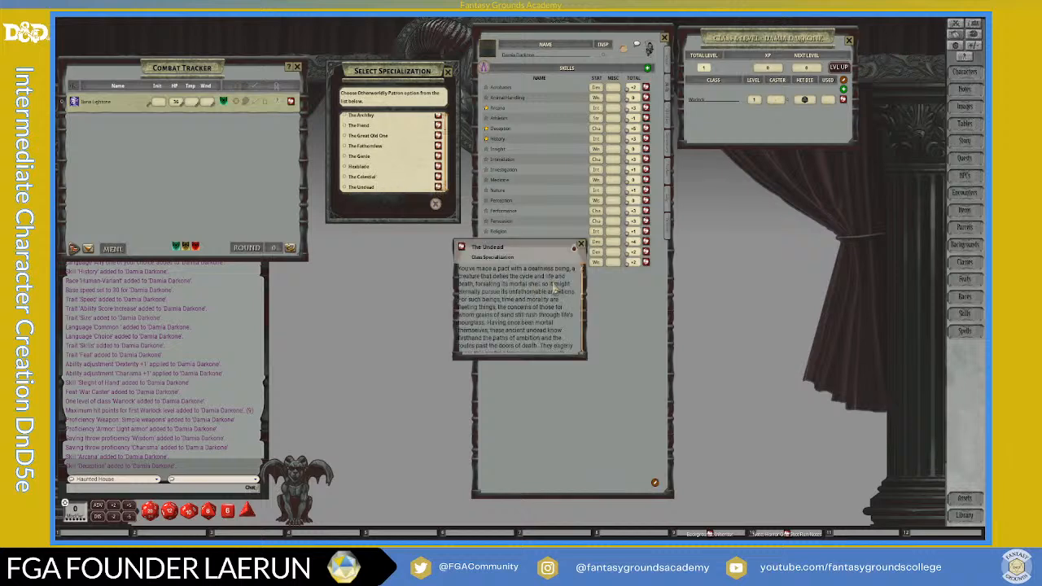
scroll(556, 290, down, 6)
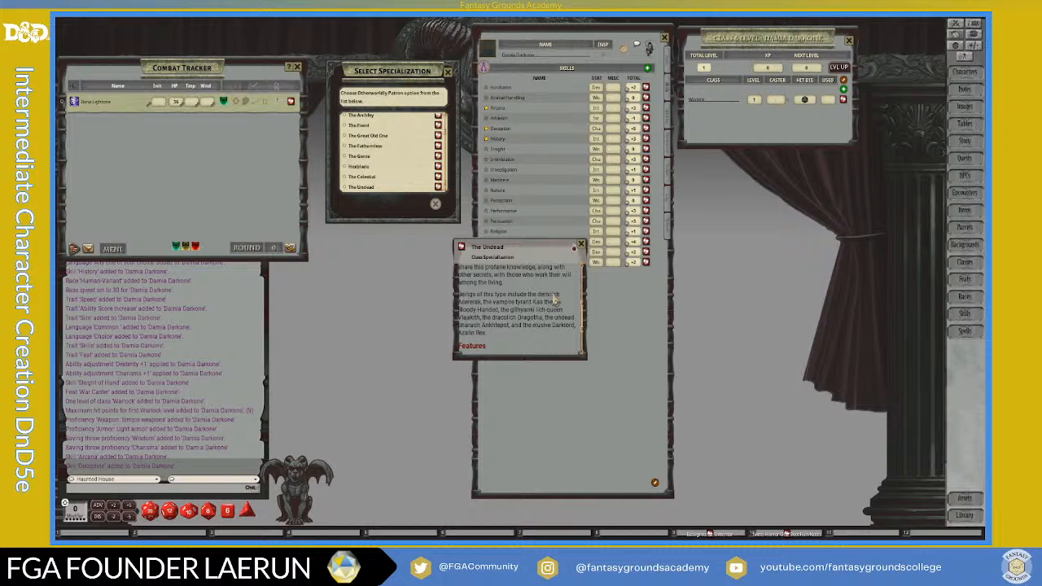
scroll(554, 300, down, 3)
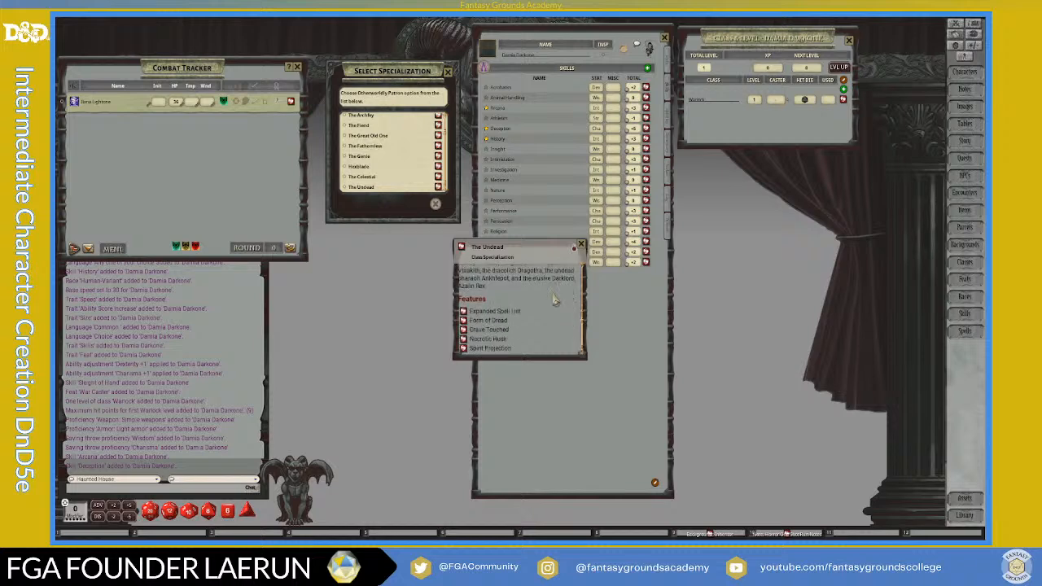
click(581, 245)
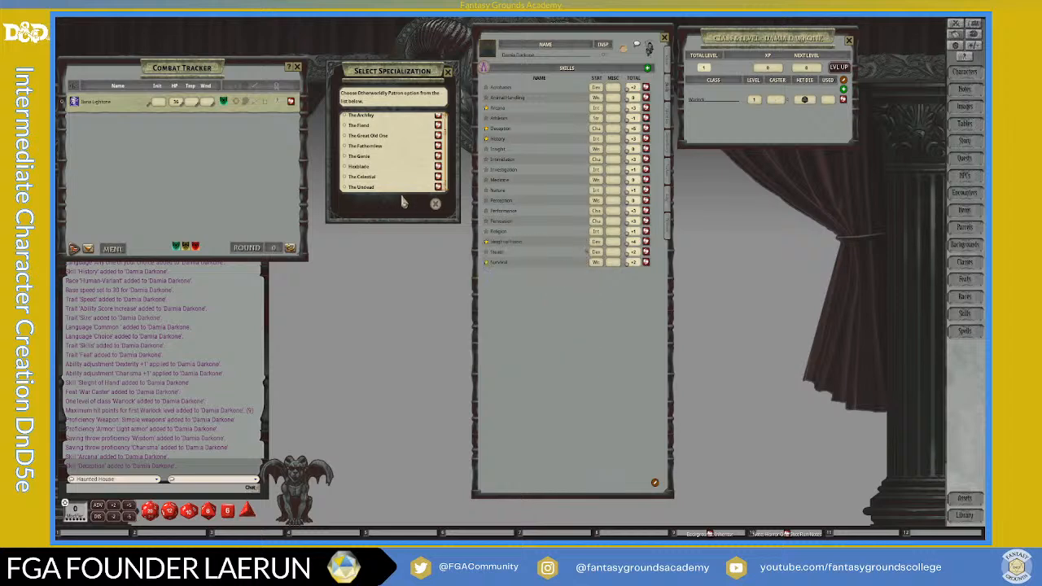
- Read The Fiend patron's description and features, then close its record
scroll(407, 183, up, 2)
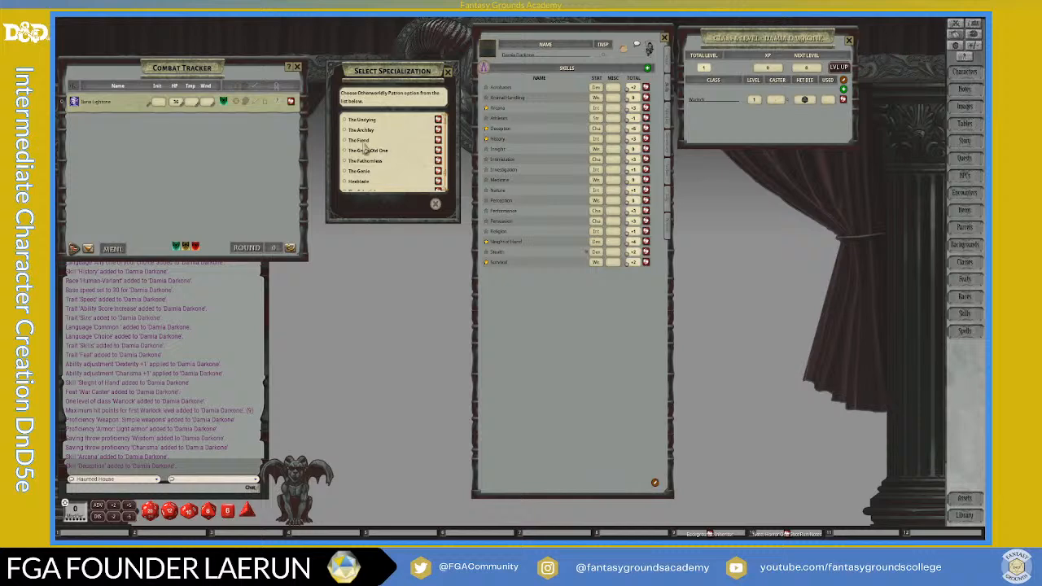
click(437, 140)
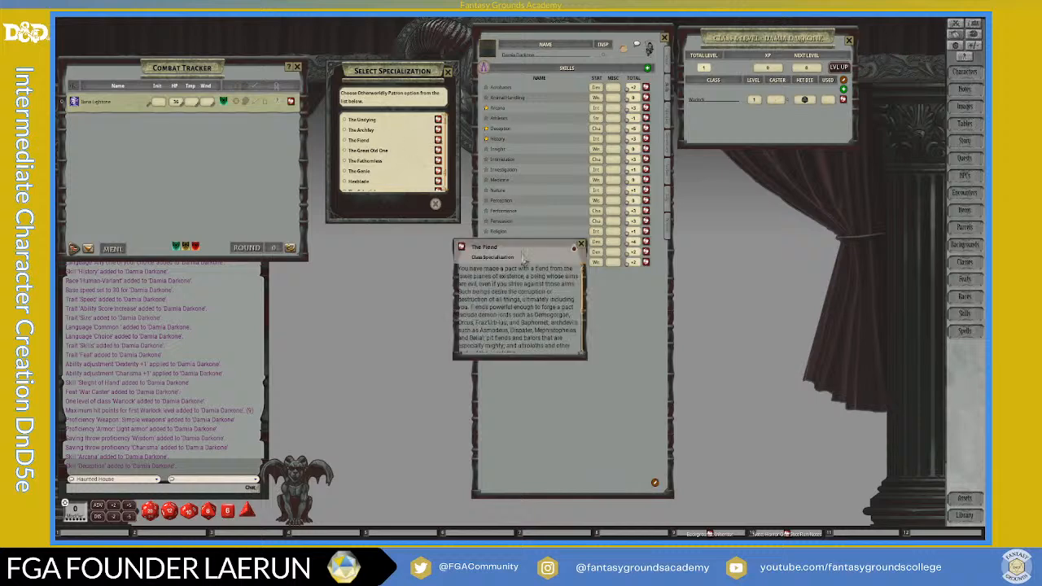
scroll(550, 324, down, 4)
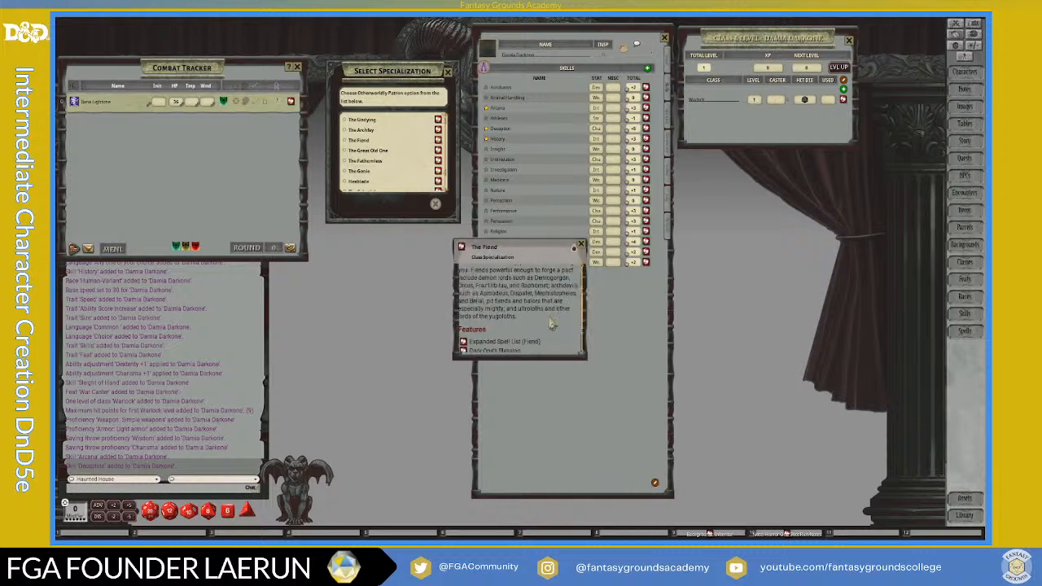
scroll(550, 324, up, 4)
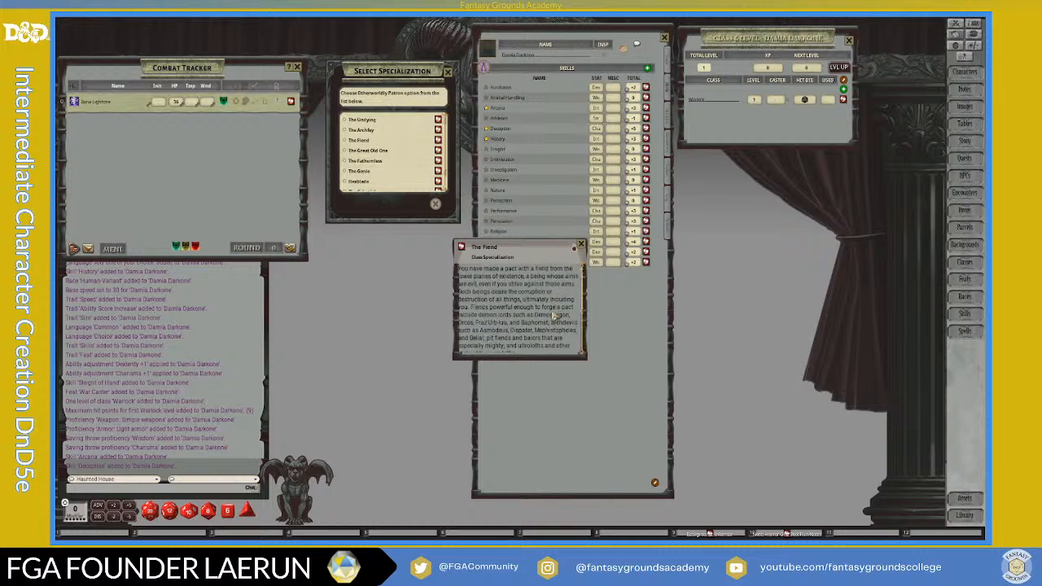
click(581, 246)
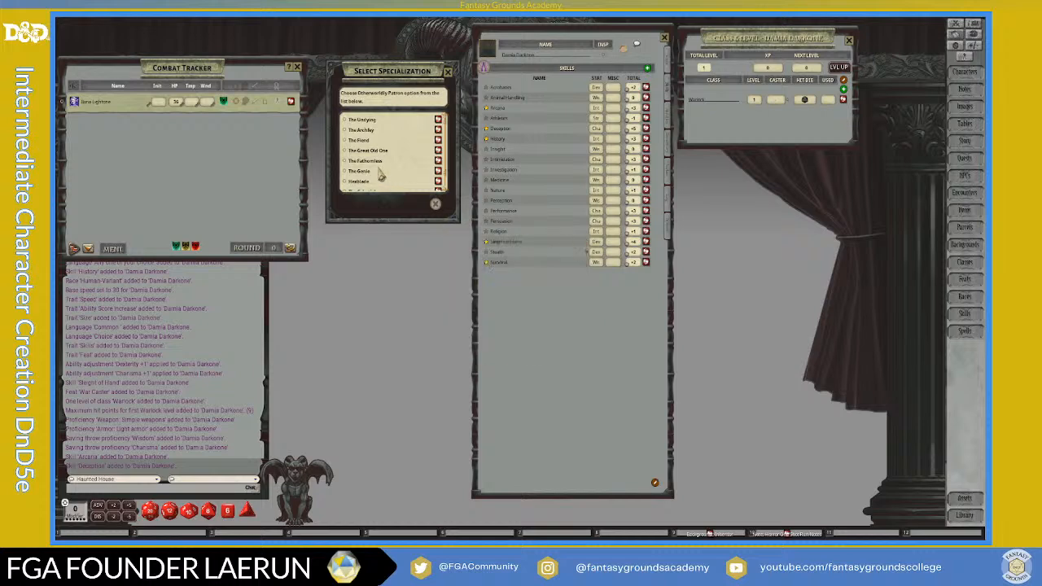
- Choose The Fiend as the Warlock's Otherworldly Patron and confirm the specialization
click(345, 142)
scroll(394, 151, down, 1)
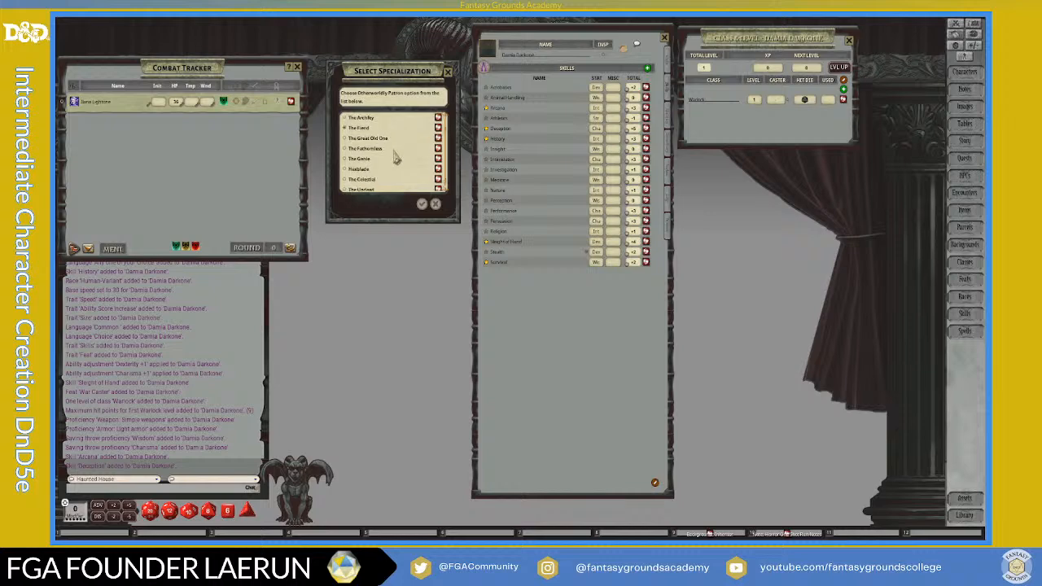
click(422, 203)
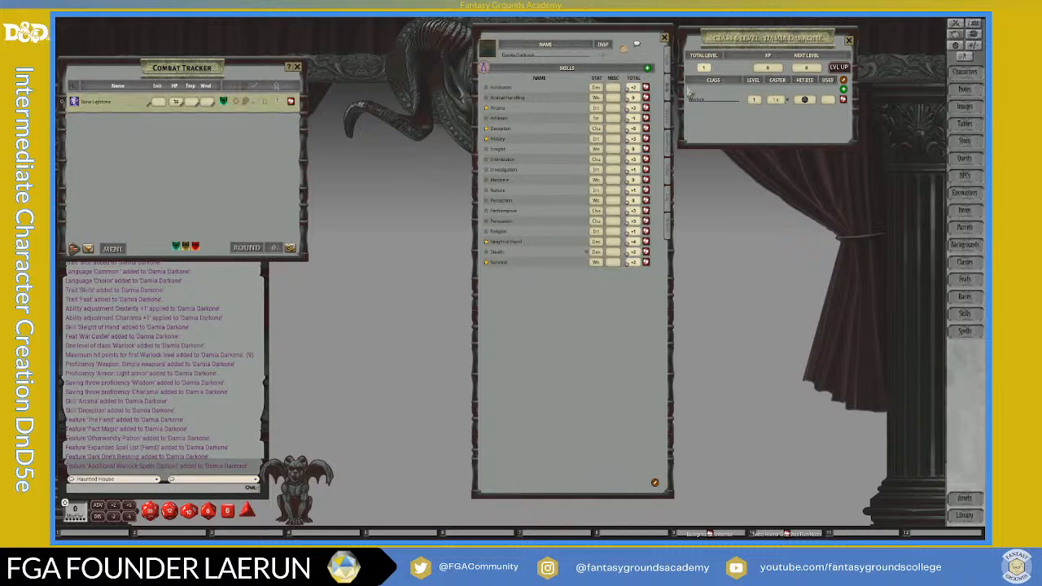
- Arrange the character sheet and class window side by side and review the character's features, skills, and spell slots
drag(627, 43, 604, 46)
click(638, 114)
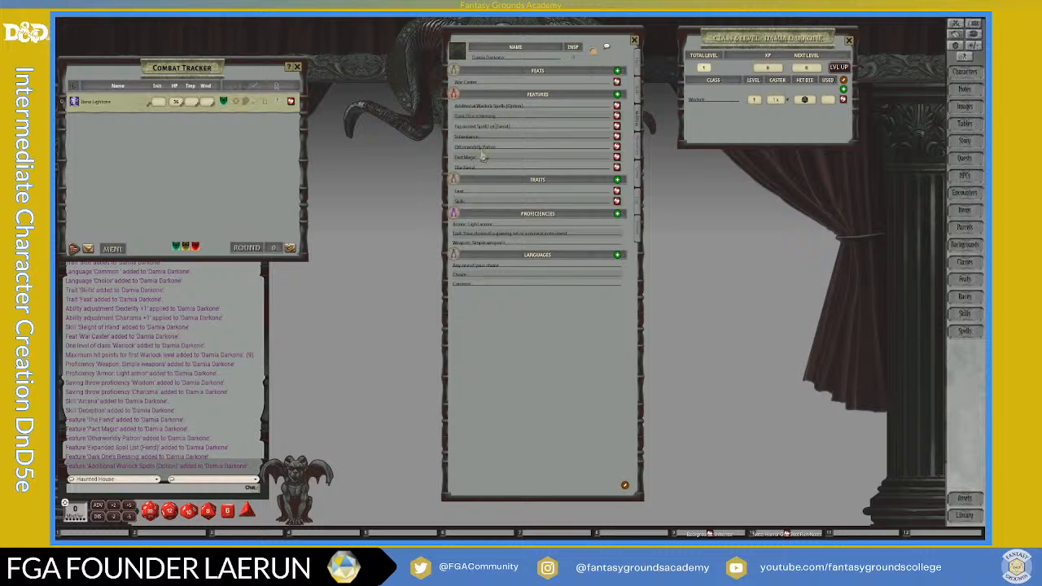
click(640, 97)
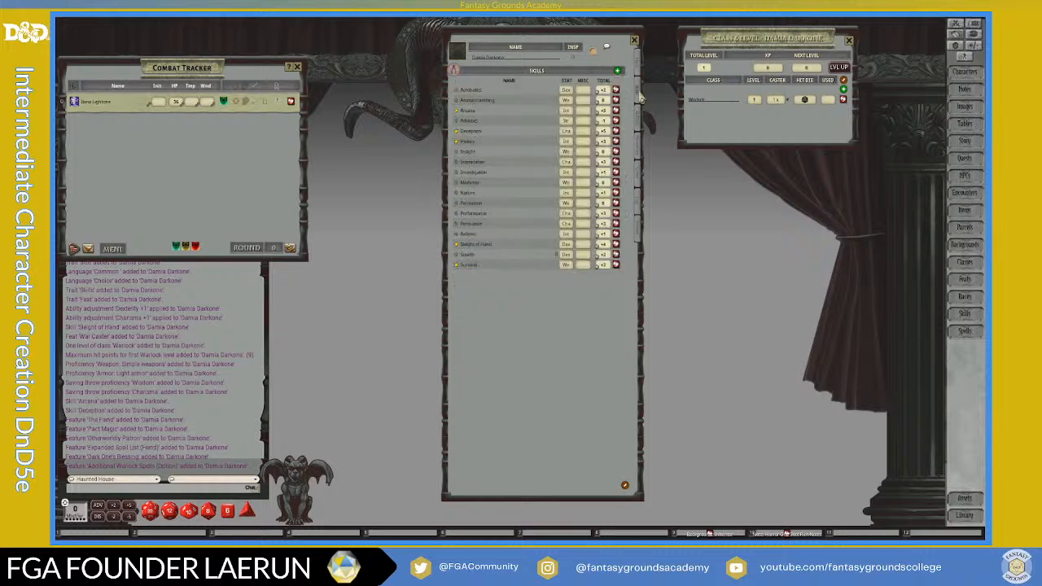
drag(756, 45, 729, 47)
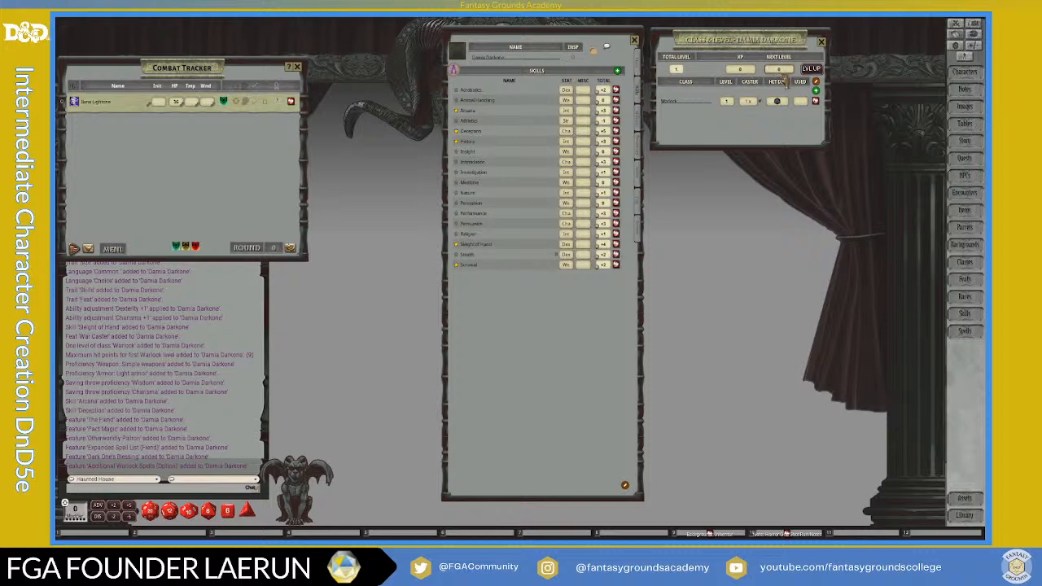
click(640, 142)
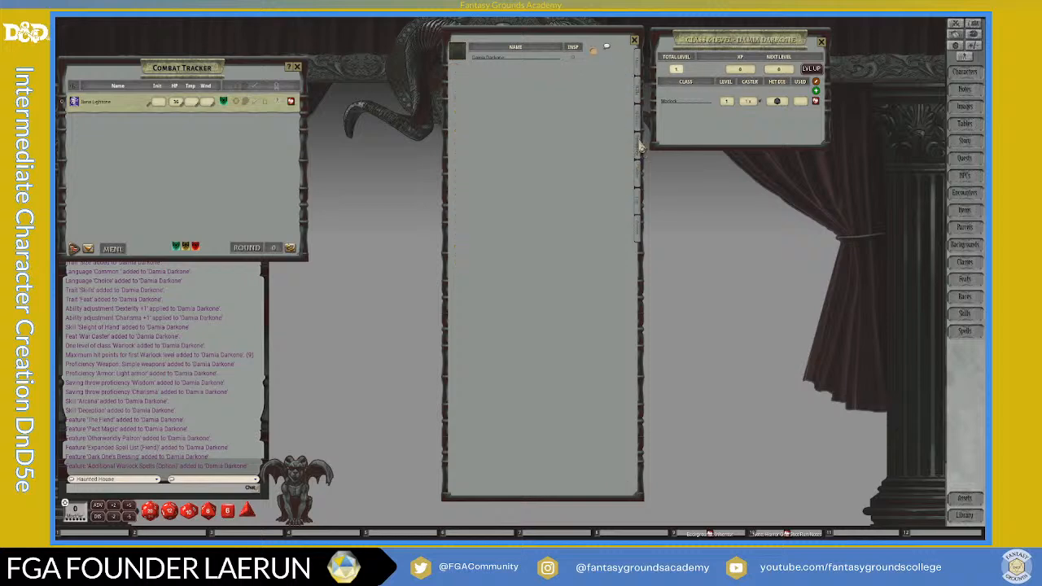
click(638, 213)
click(640, 123)
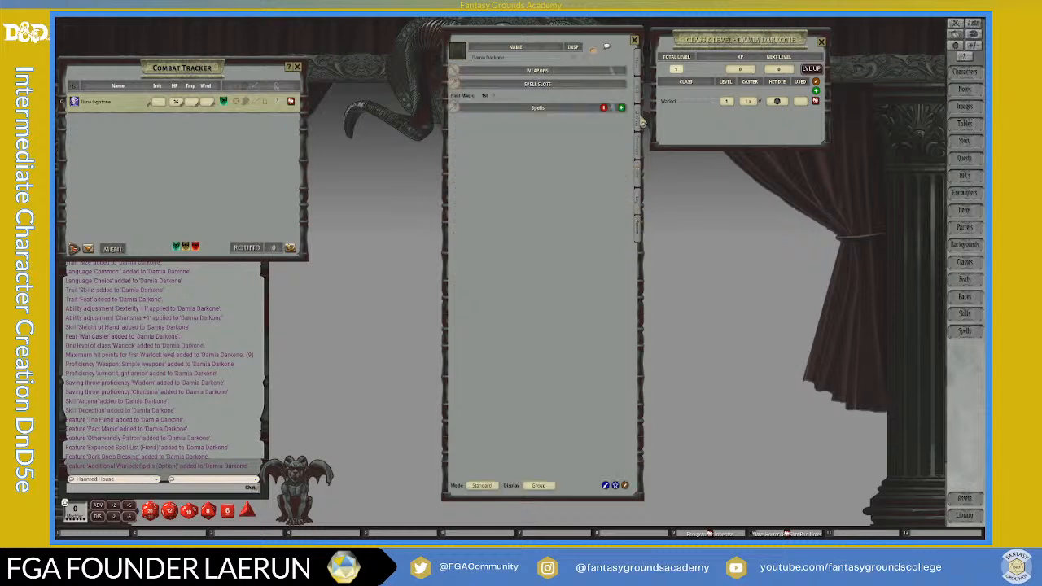
click(642, 103)
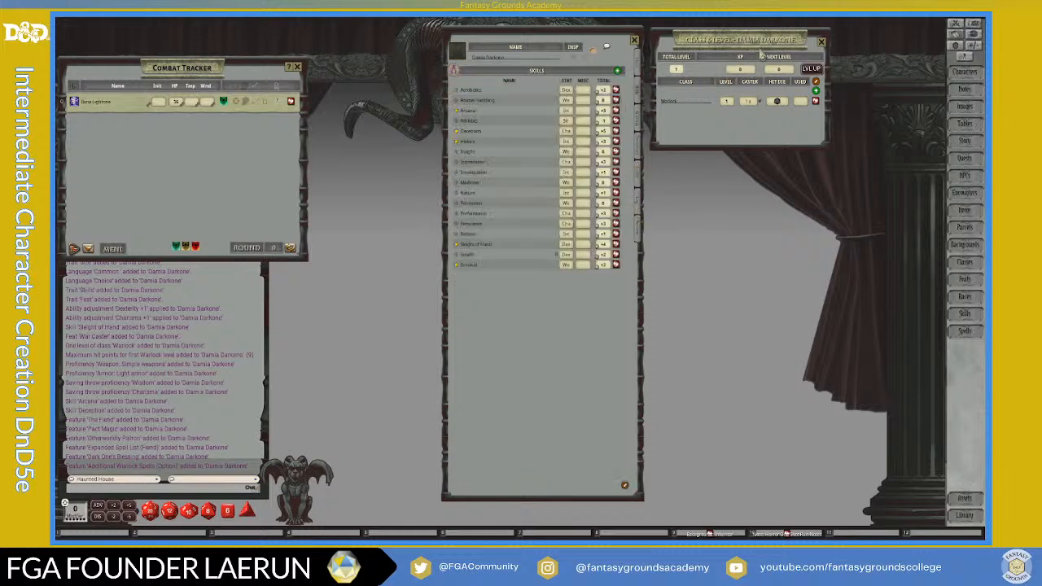
- Open the Warlock class record, place it enlarged below the class level window, and read through its description
click(815, 101)
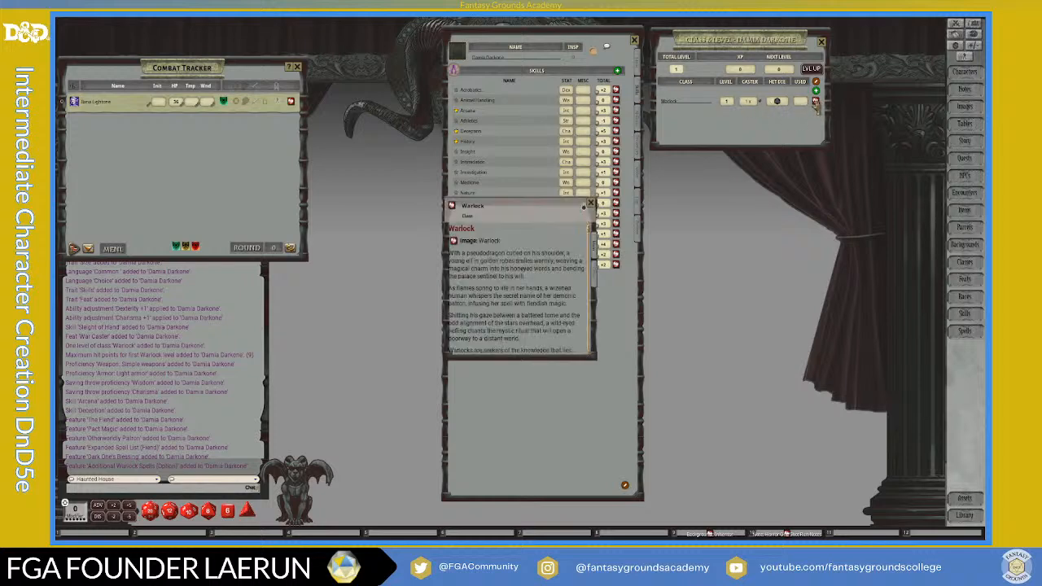
drag(525, 204, 727, 165)
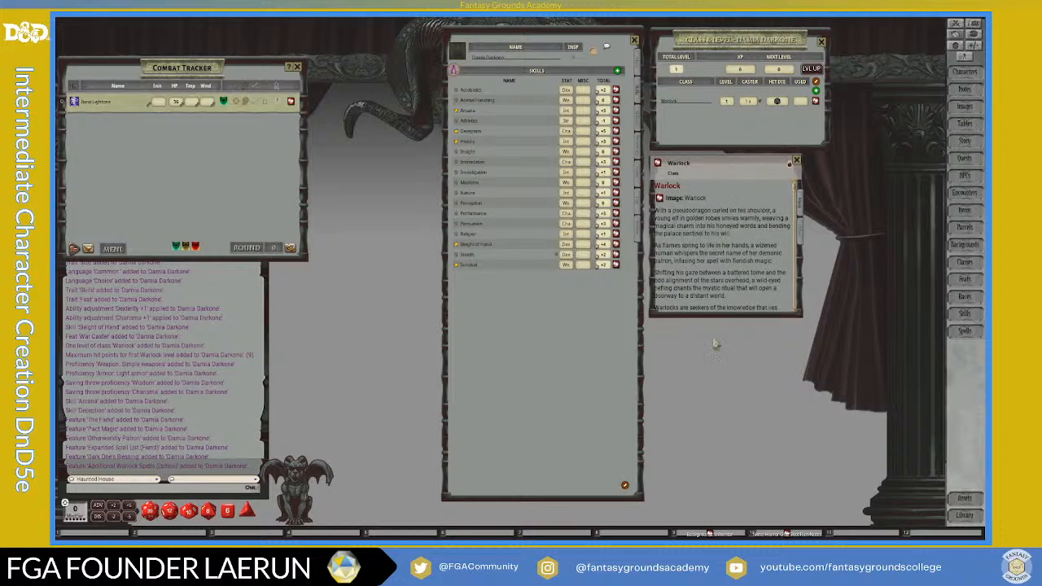
drag(713, 327, 720, 495)
scroll(690, 216, down, 3)
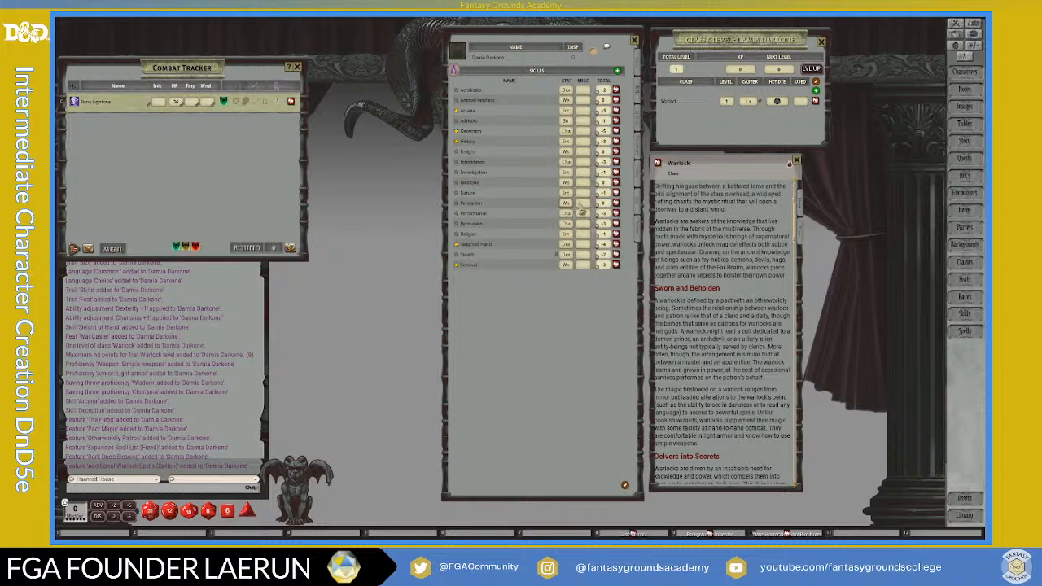
scroll(709, 244, down, 5)
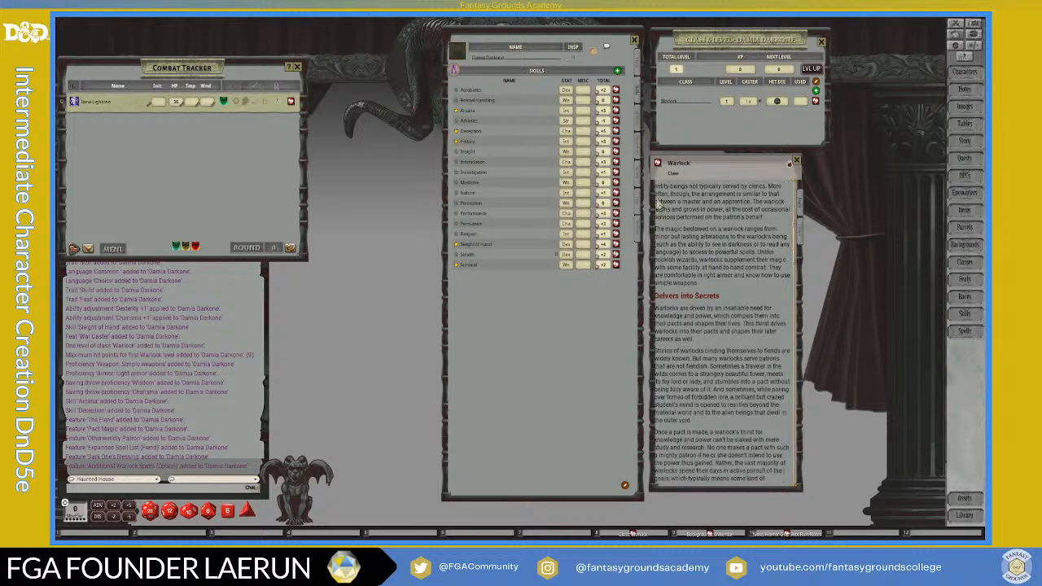
- Add three more levels of Warlock to bring the character to level 4
click(816, 102)
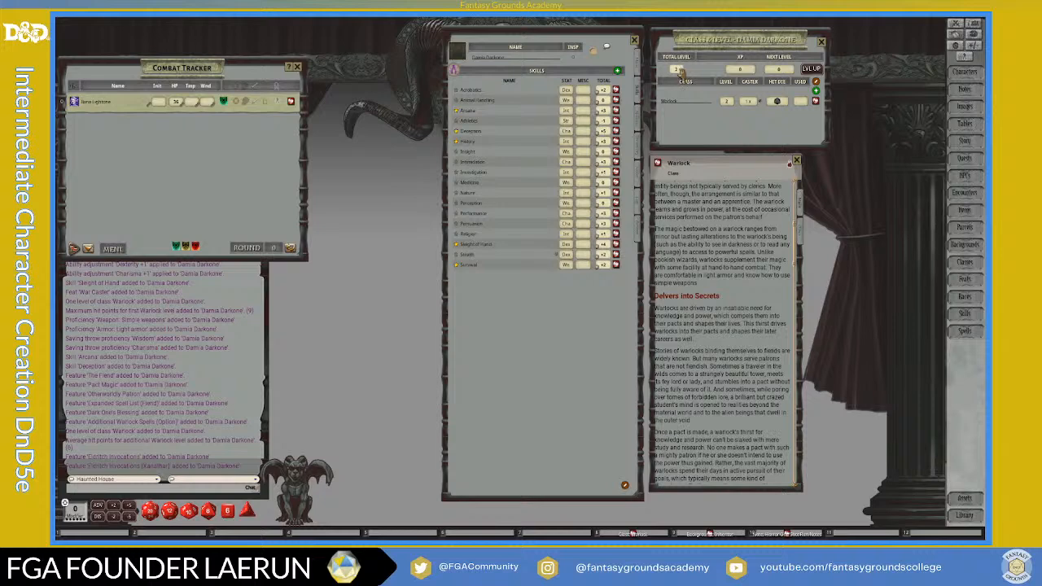
drag(816, 102, 714, 131)
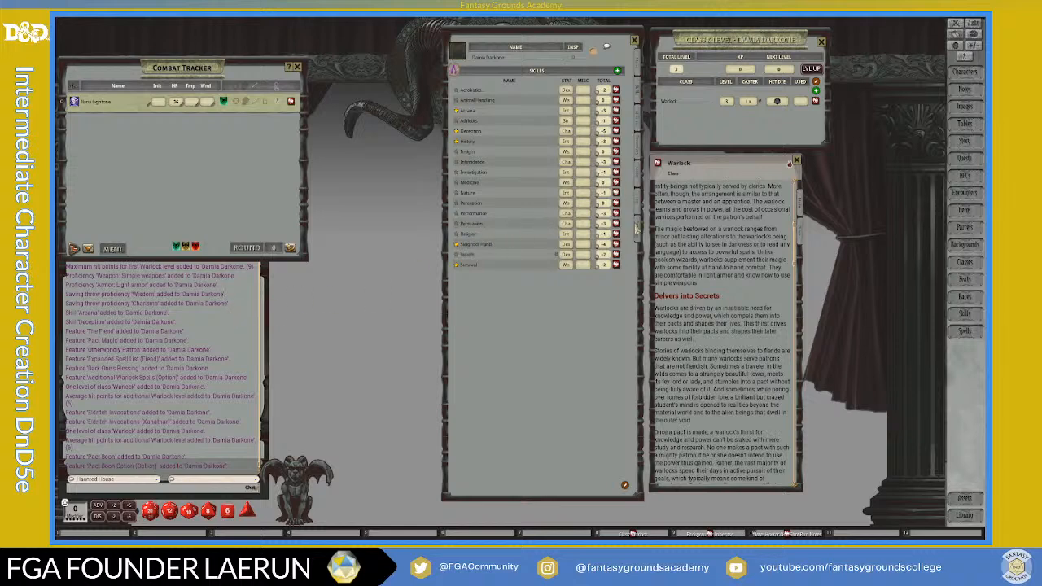
click(816, 101)
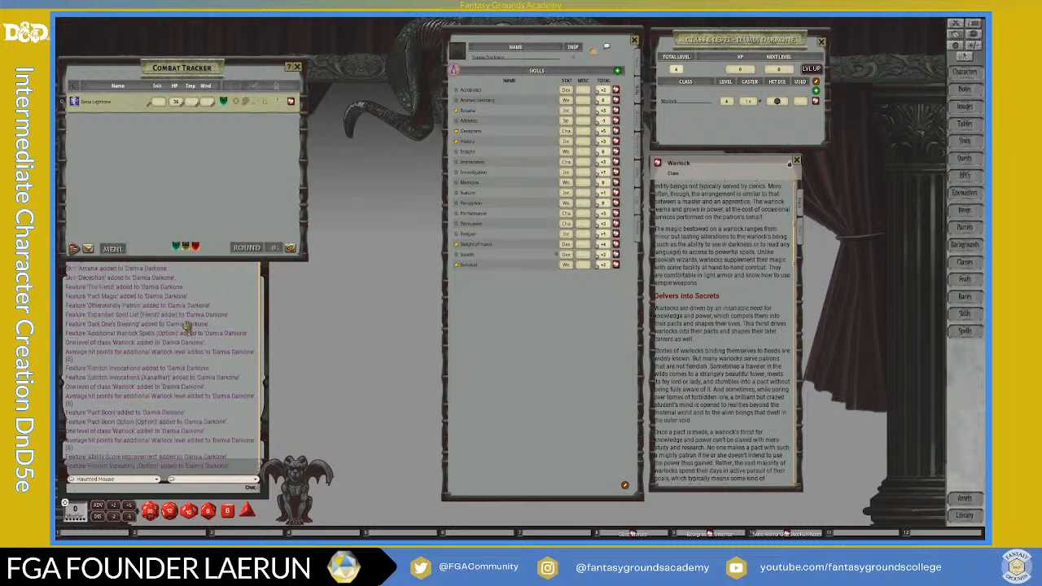
- Raise the Dexterity score to 16 and note the chosen abilities on the Ability Score Improvement feature
click(640, 70)
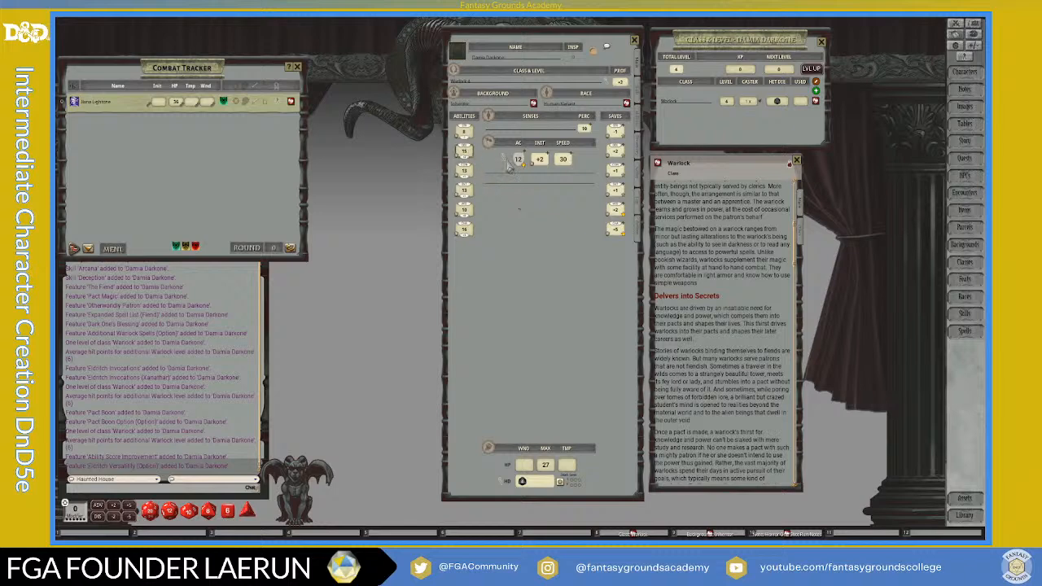
text(6)
click(638, 127)
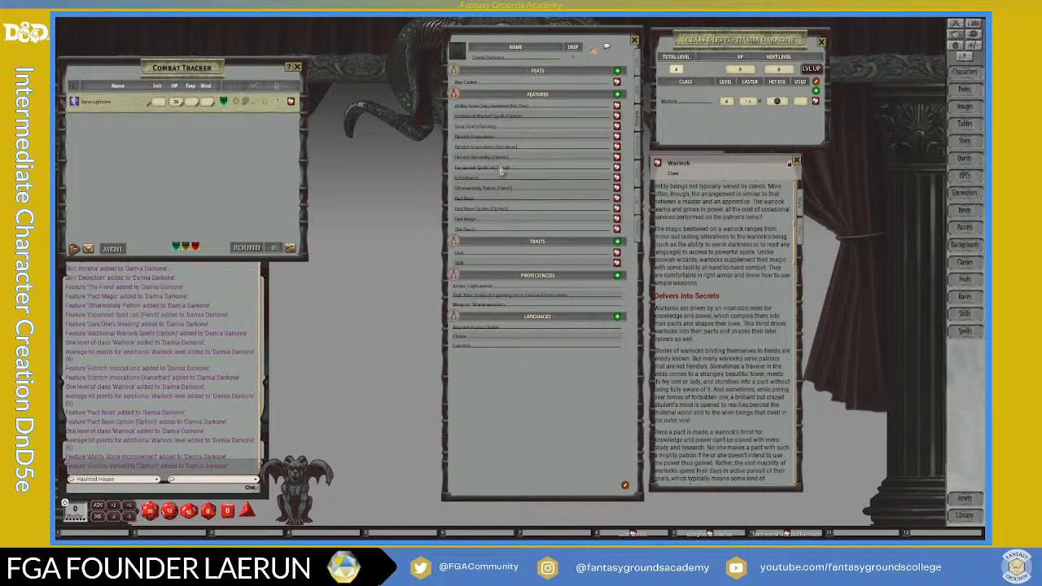
click(463, 230)
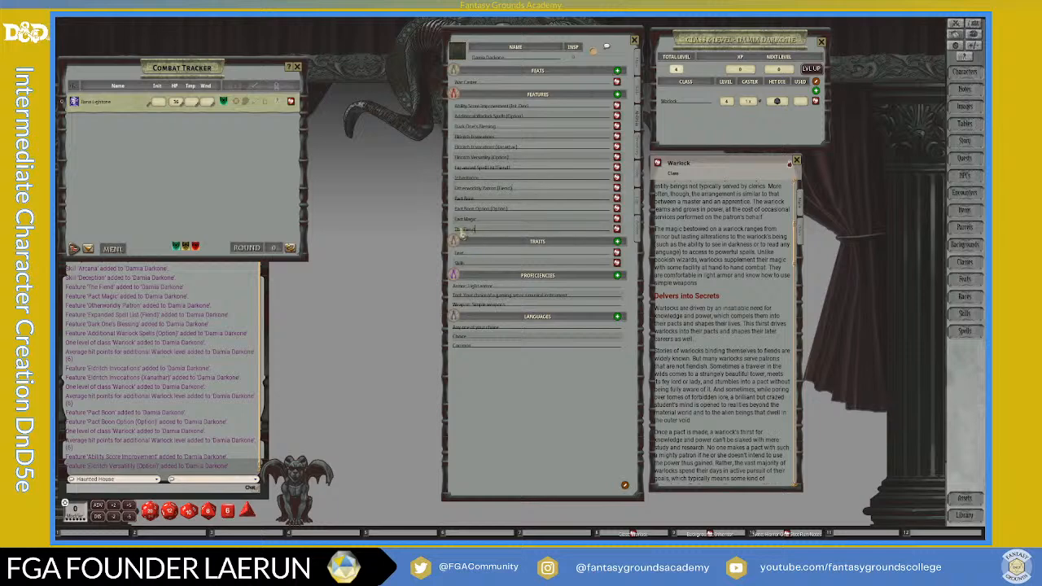
click(639, 74)
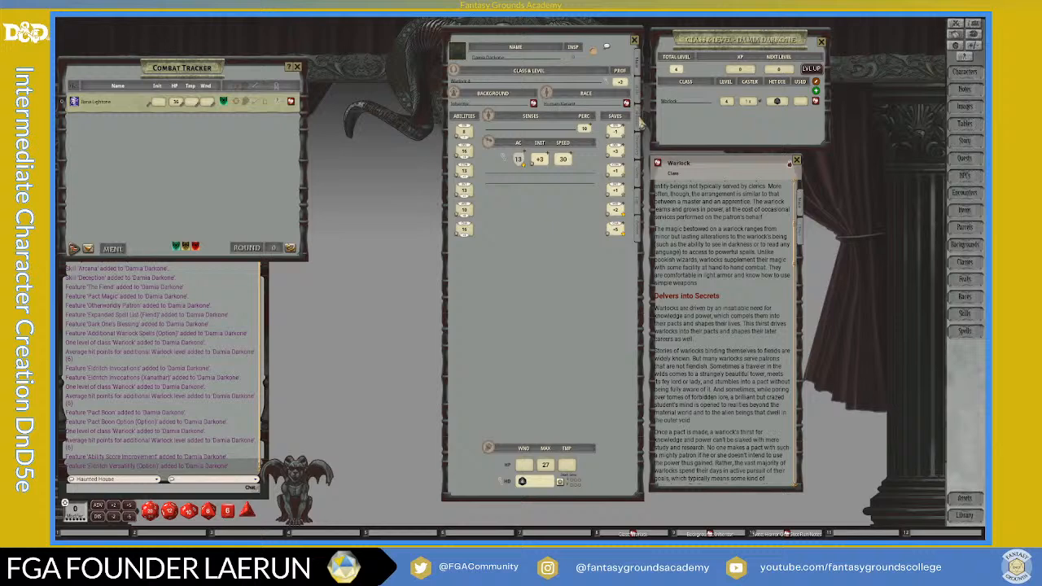
- Add another Warlock level to reach level 5 and check the Pact Magic spell slots
click(638, 236)
click(641, 71)
drag(658, 163, 724, 122)
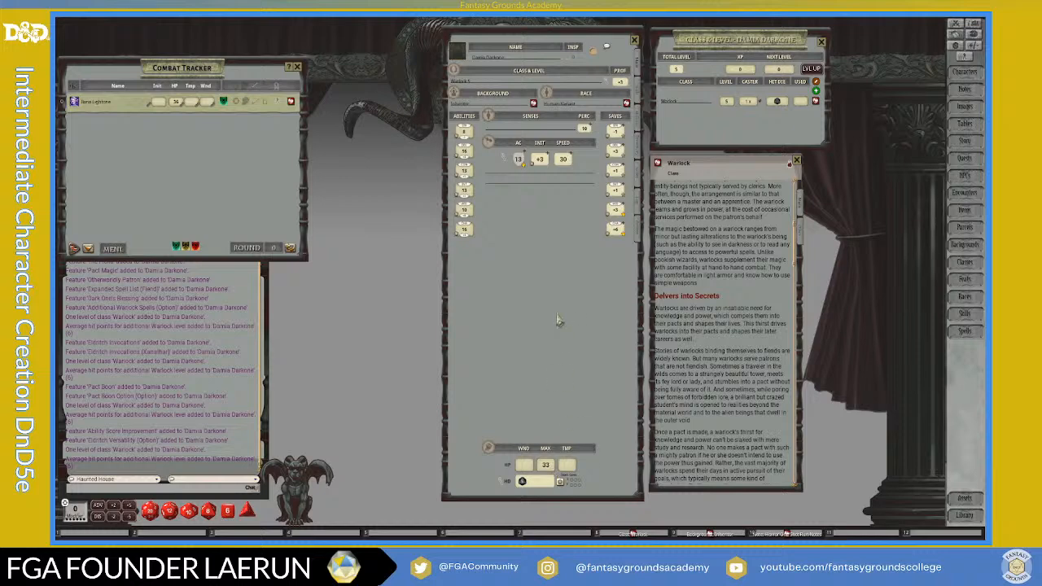
click(637, 234)
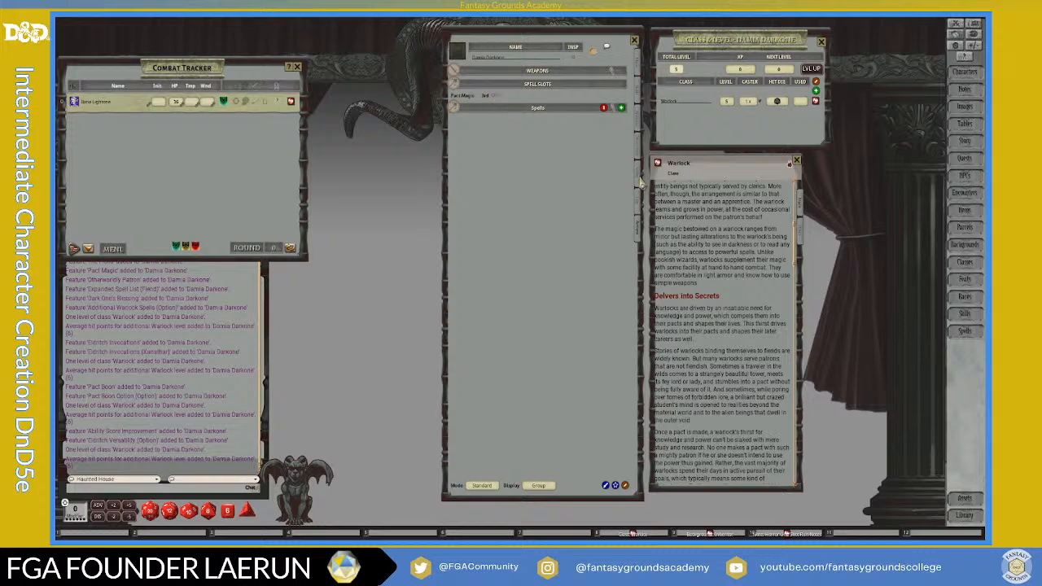
- Open the character's personal details and enter female as the gender
click(638, 205)
click(639, 179)
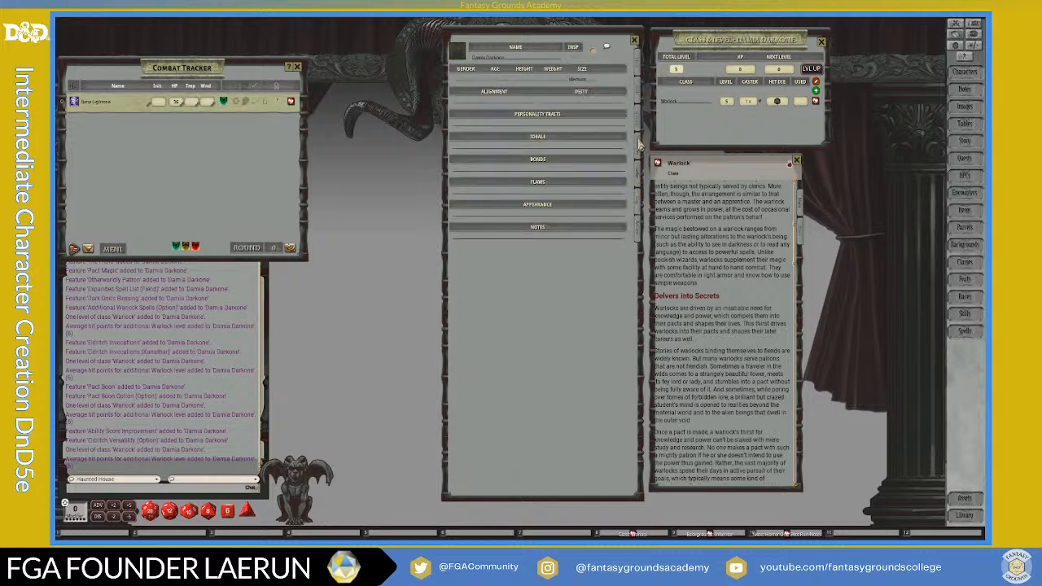
click(470, 81)
text(Fem)
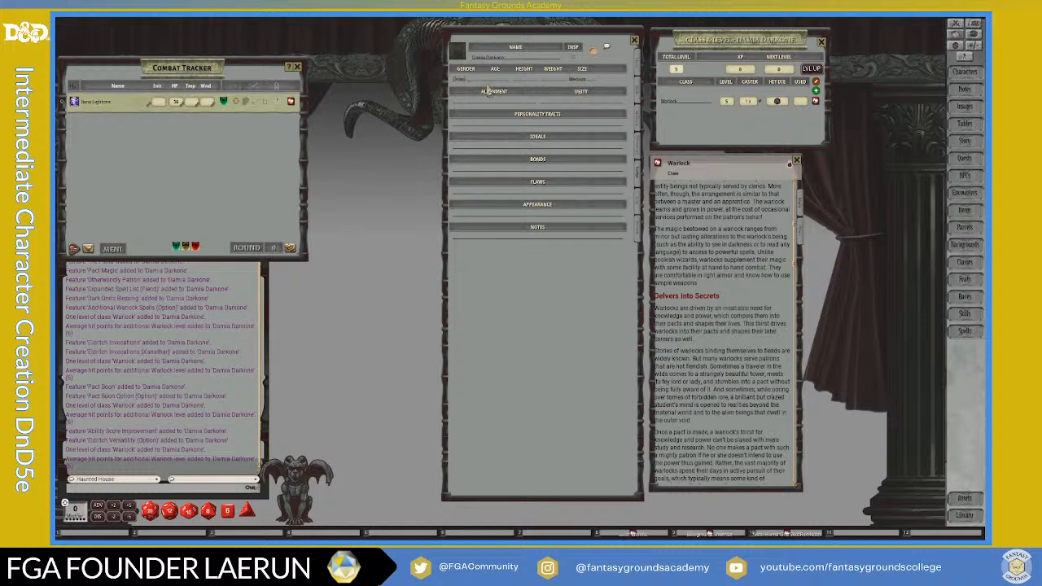